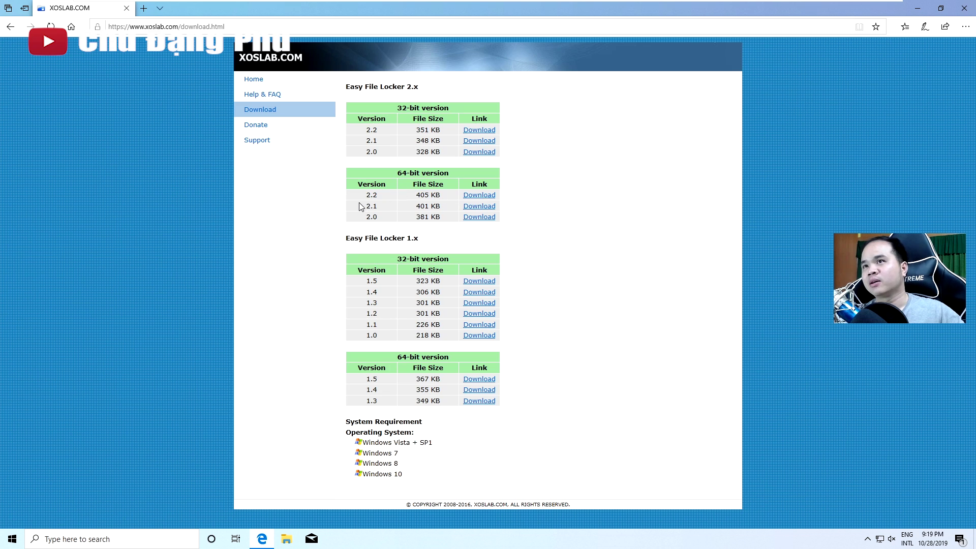
# Save the 64-bit Easy File Locker 2.2 installer, EFL2.2_Setup(x64).exe, to the Desktop and run it
pyautogui.click(478, 195)
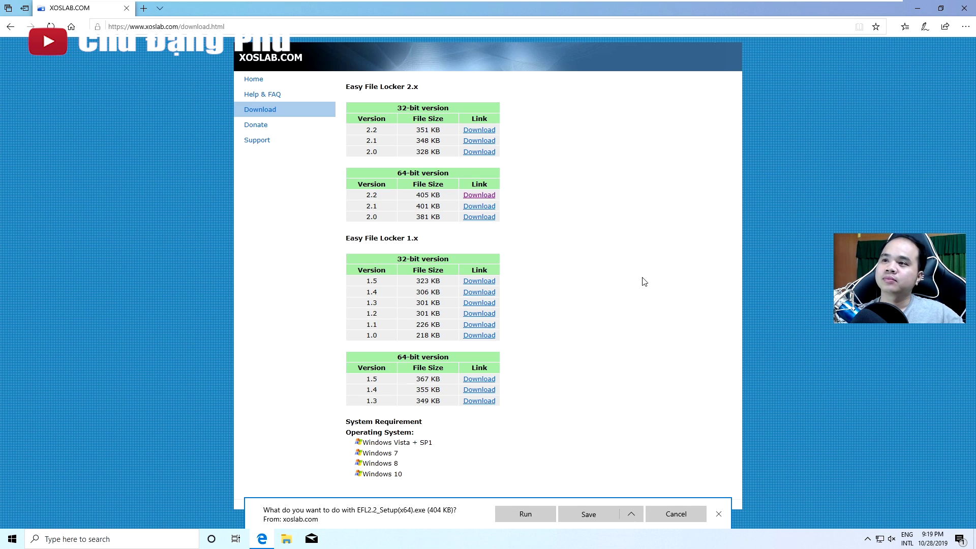
pyautogui.click(632, 513)
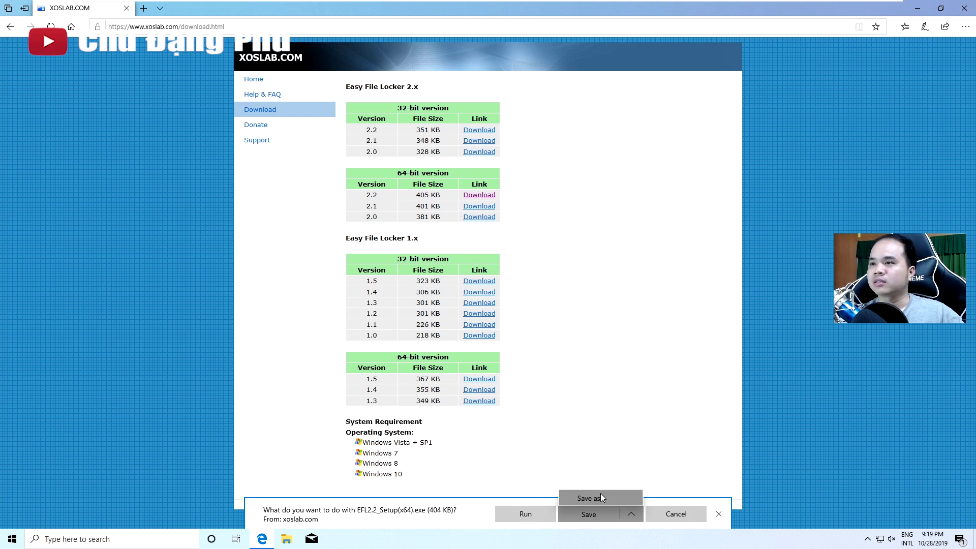
pyautogui.click(600, 494)
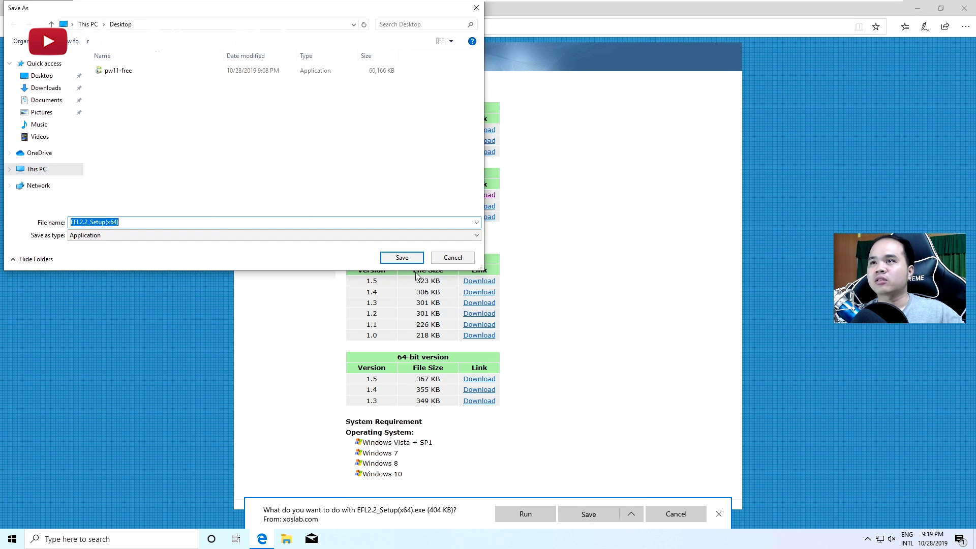
pyautogui.click(401, 257)
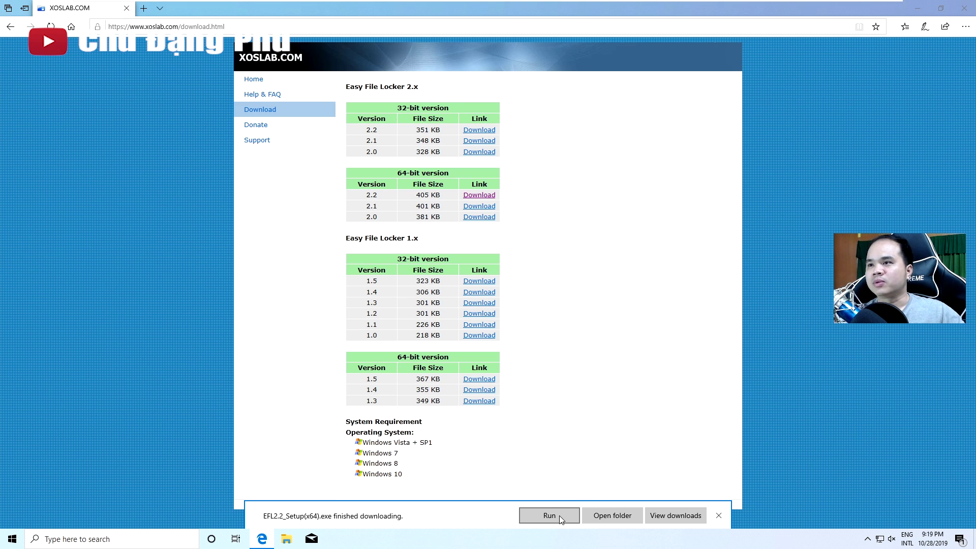
pyautogui.click(559, 515)
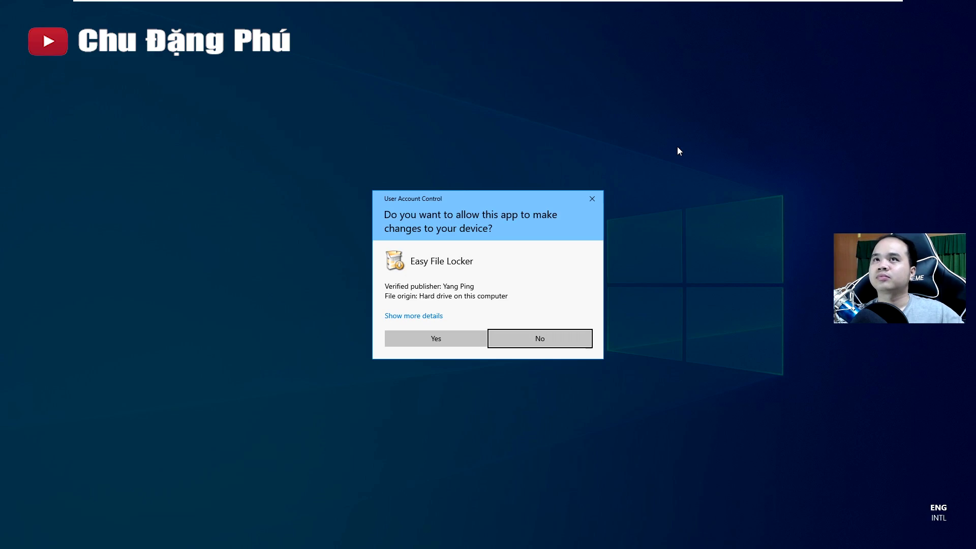
# Approve the UAC prompt and install Easy File Locker 2.2 with default options, launching it at finish
pyautogui.click(436, 338)
pyautogui.click(870, 51)
pyautogui.click(918, 8)
pyautogui.click(545, 350)
pyautogui.click(545, 350)
pyautogui.click(545, 351)
pyautogui.click(544, 350)
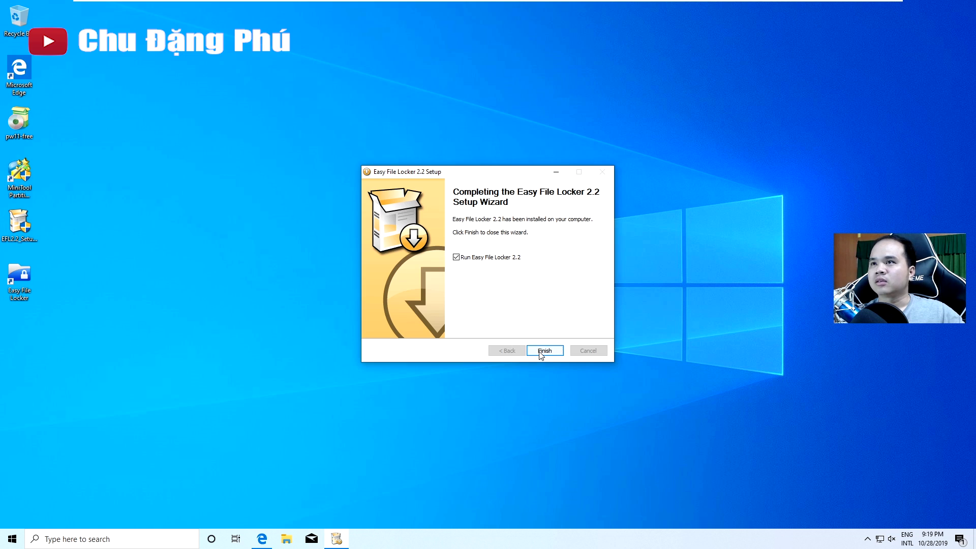
pyautogui.click(546, 346)
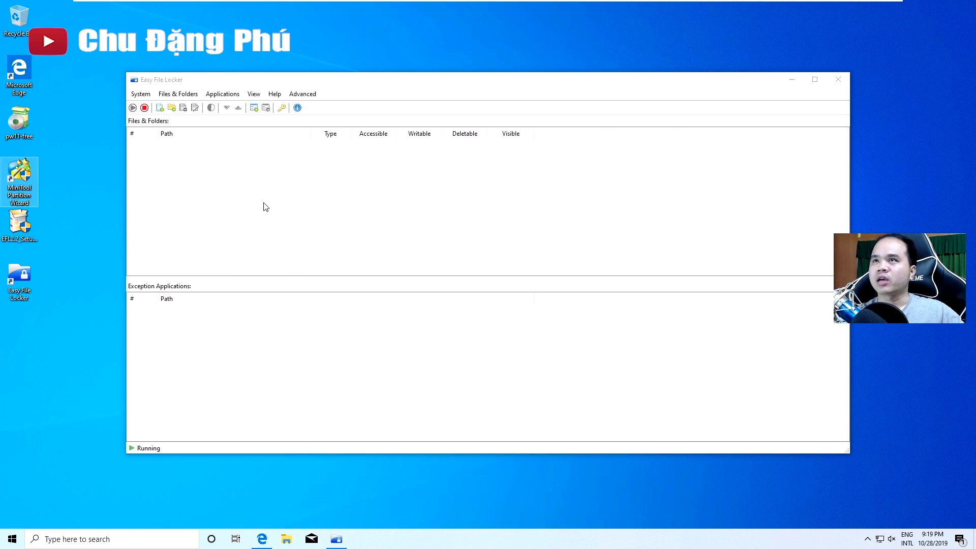
pyautogui.click(215, 81)
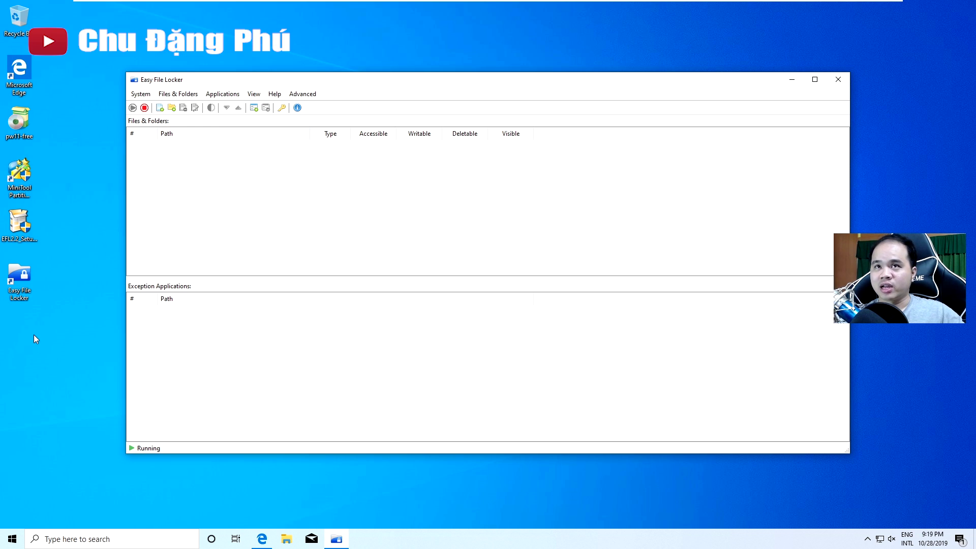
# Create a new folder named test on the desktop
pyautogui.rightClick(24, 315)
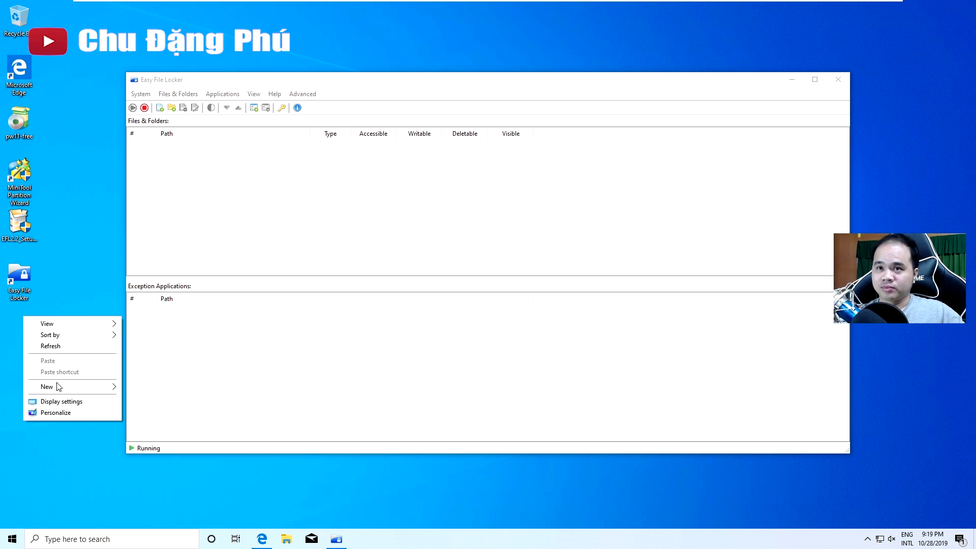
pyautogui.moveTo(61, 388)
pyautogui.click(196, 385)
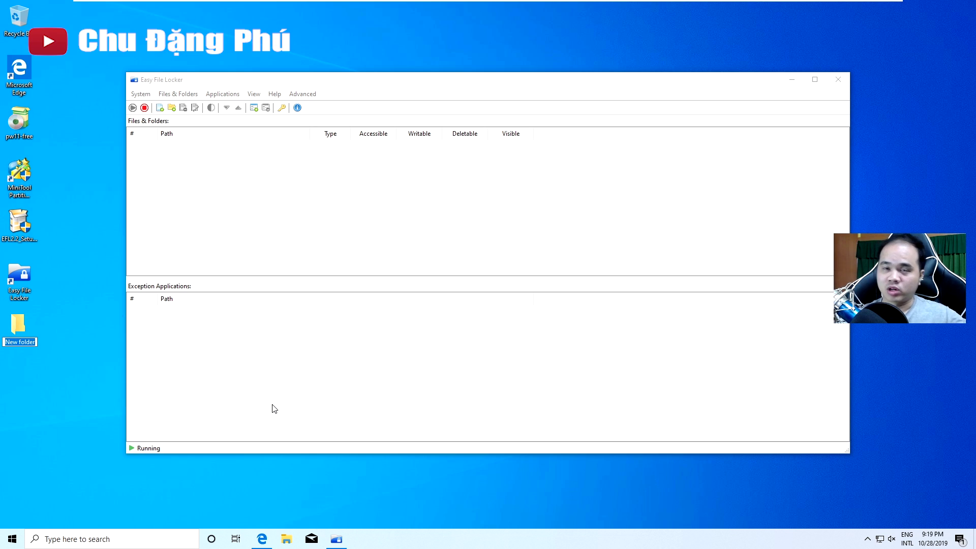
pyautogui.write('test')
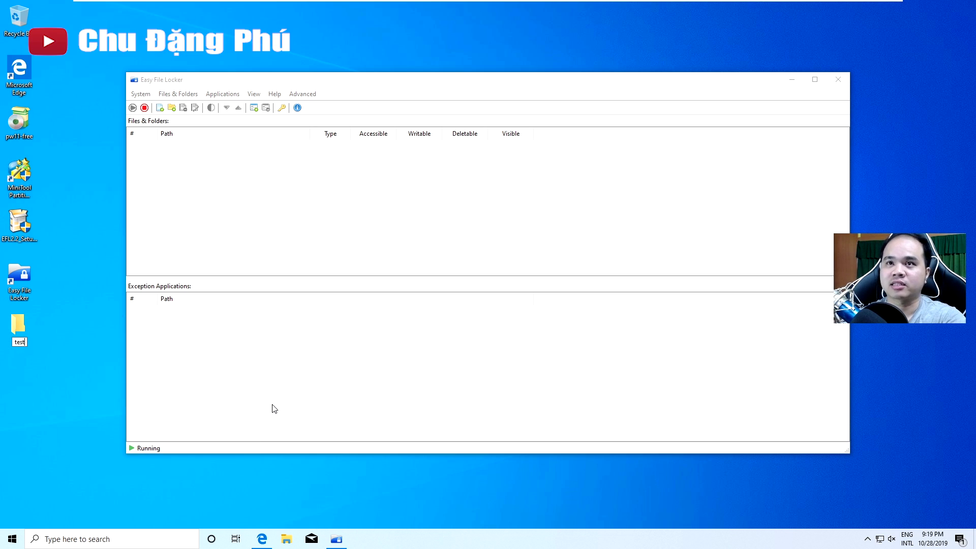
pyautogui.press('Return')
# Create a new text document named test on the desktop
pyautogui.rightClick(76, 405)
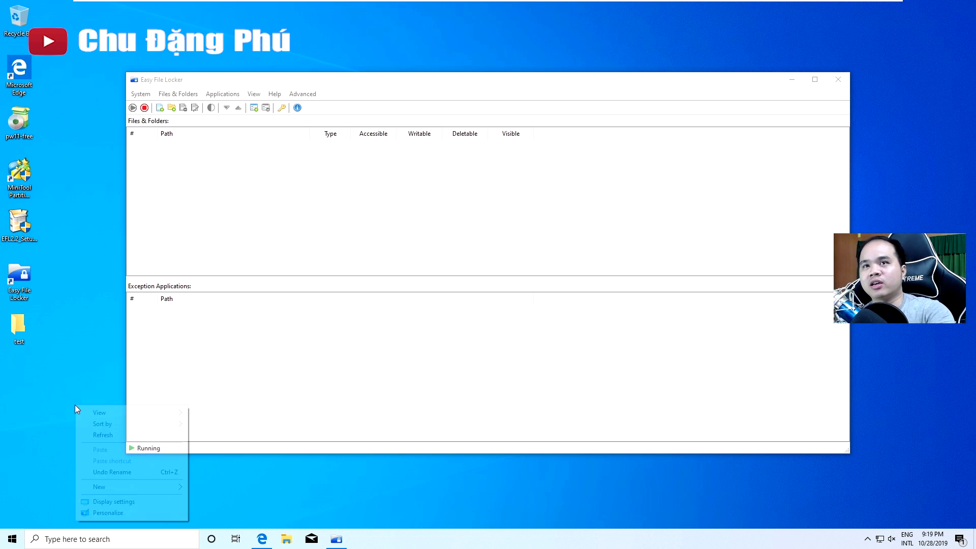
pyautogui.moveTo(142, 486)
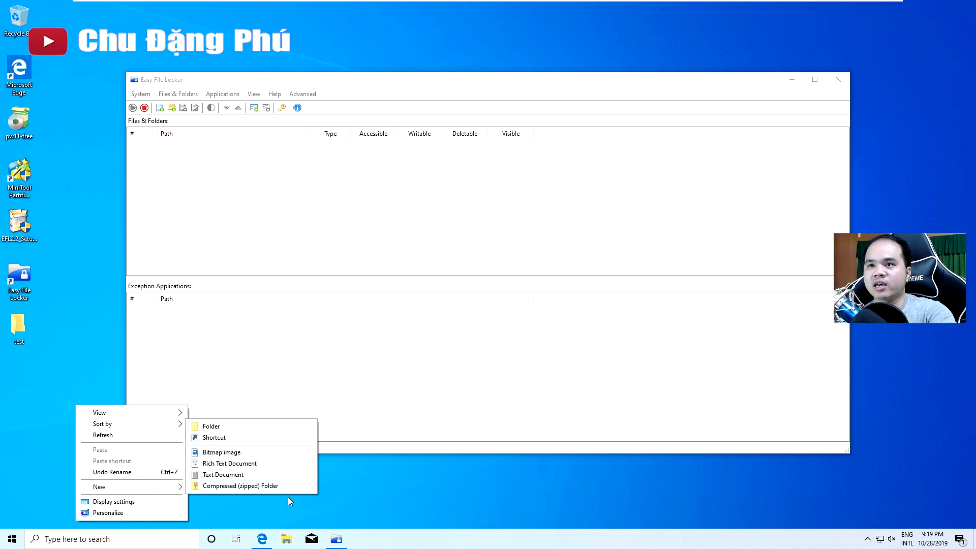
pyautogui.click(254, 473)
pyautogui.write('test')
pyautogui.press('Return')
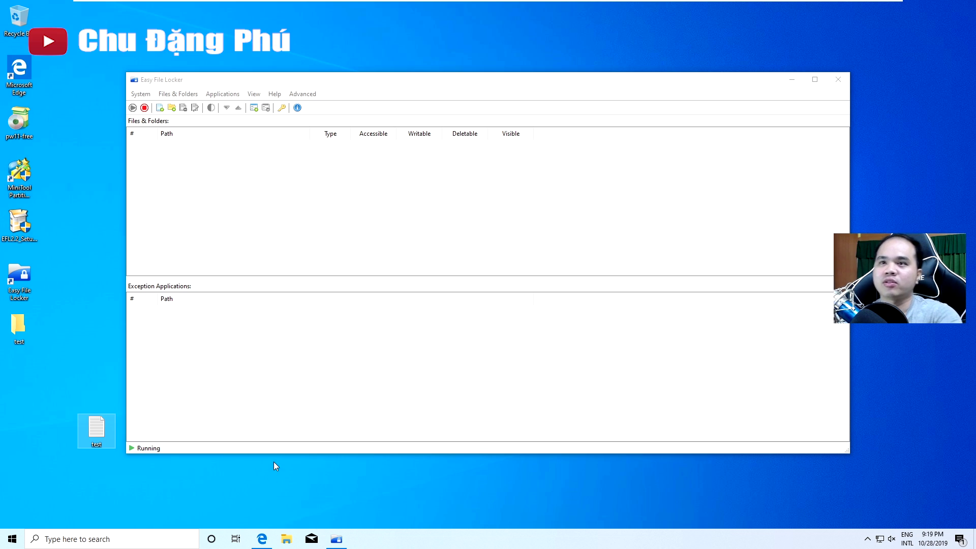
# Turn on Auto arrange icons for the desktop
pyautogui.rightClick(79, 281)
pyautogui.moveTo(181, 288)
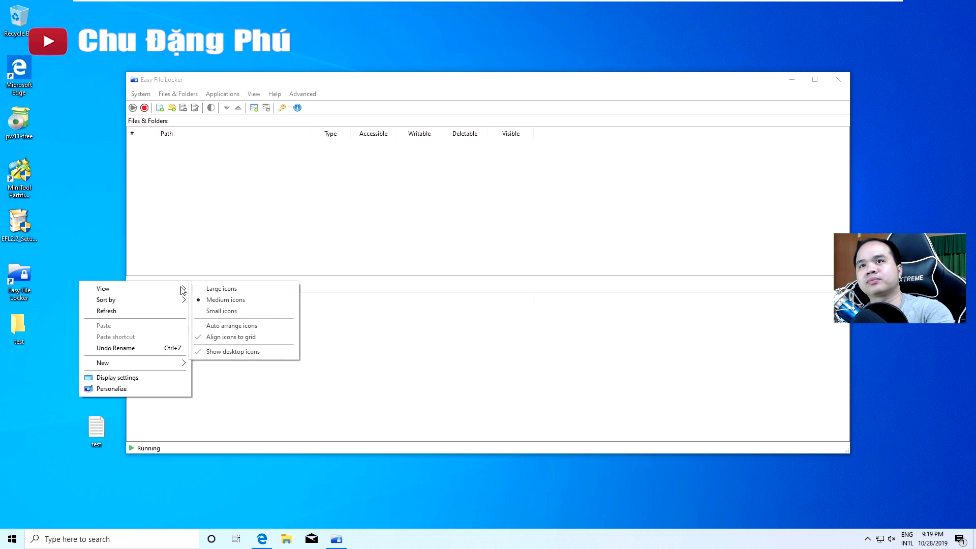
pyautogui.click(225, 327)
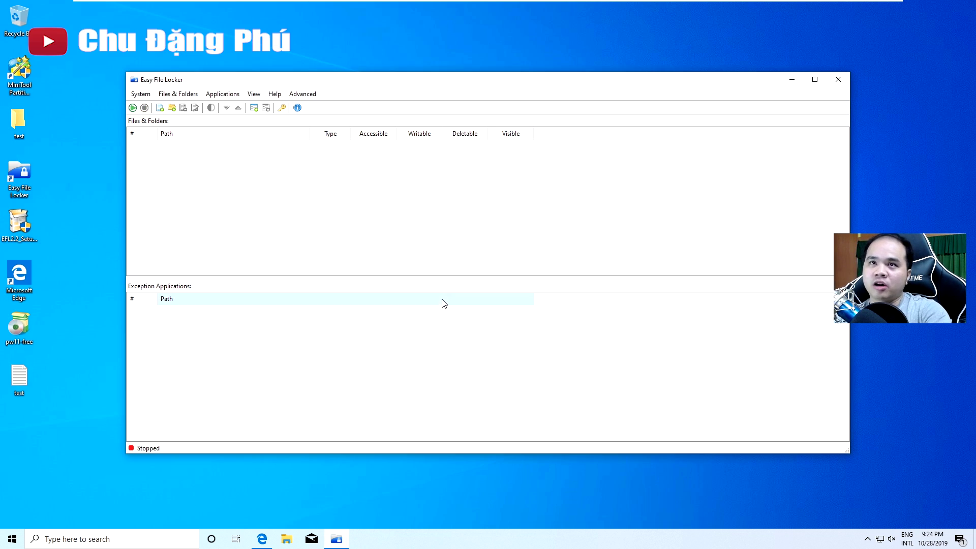
# In Easy File Locker, add a file entry pointing to the Desktop's test.txt
pyautogui.click(27, 379)
pyautogui.click(18, 122)
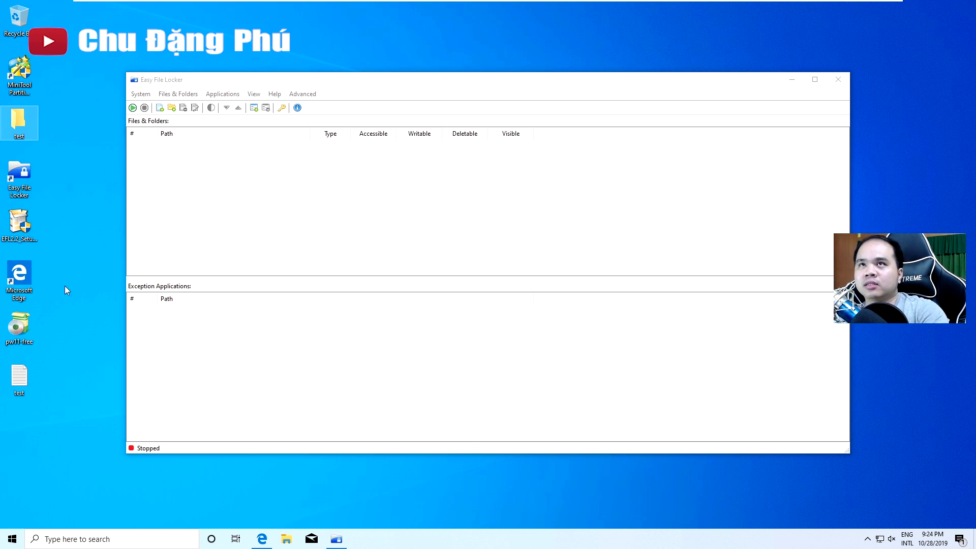
pyautogui.click(243, 198)
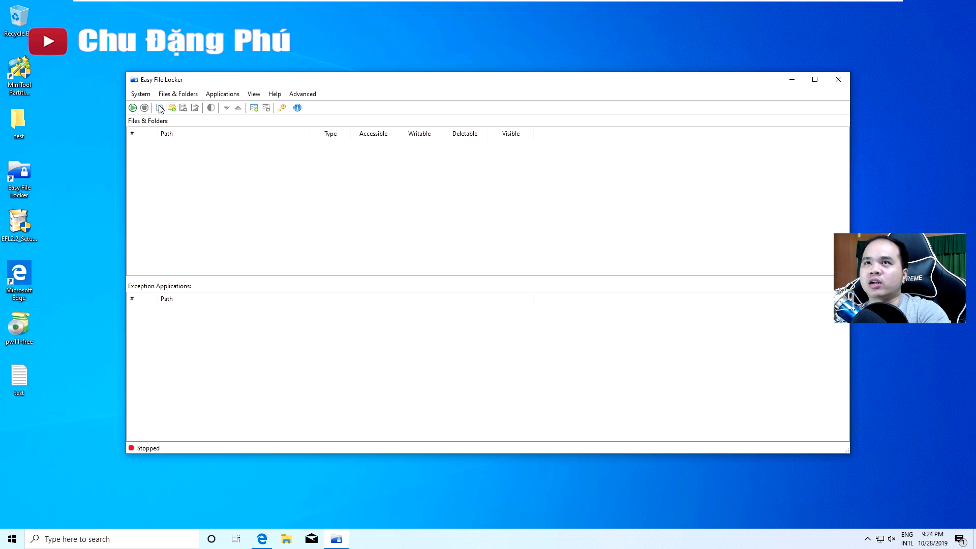
pyautogui.click(186, 95)
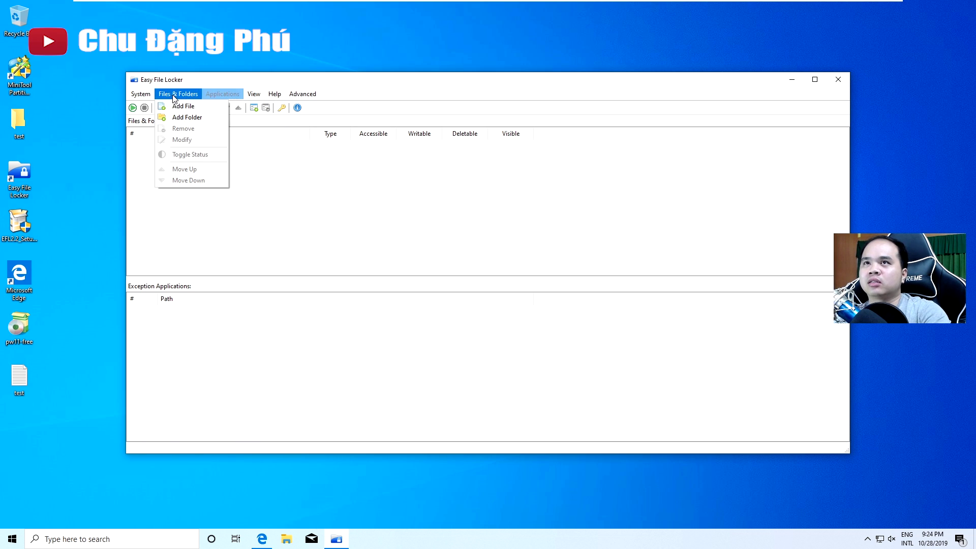
pyautogui.click(184, 106)
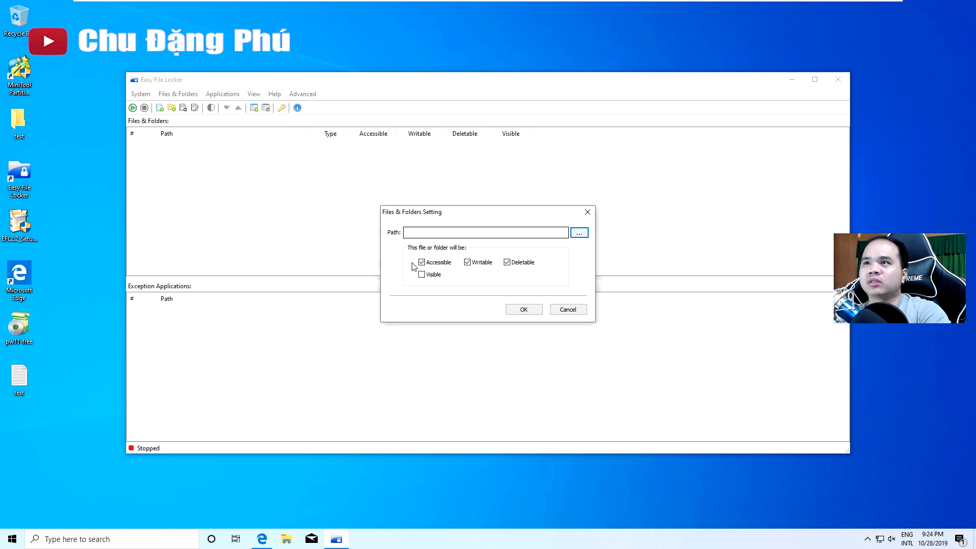
pyautogui.click(578, 234)
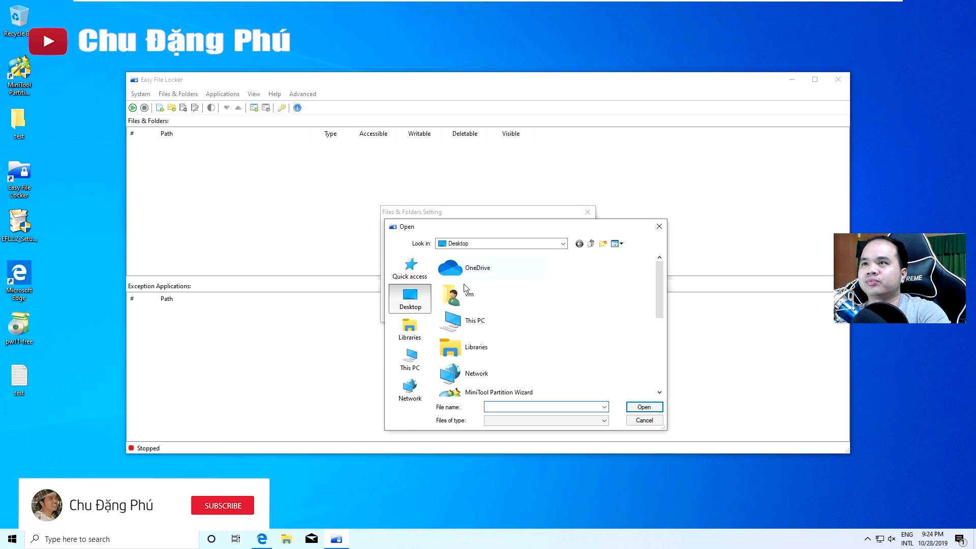
pyautogui.moveTo(659, 283); pyautogui.dragTo(659, 352)
pyautogui.click(470, 381)
pyautogui.click(644, 407)
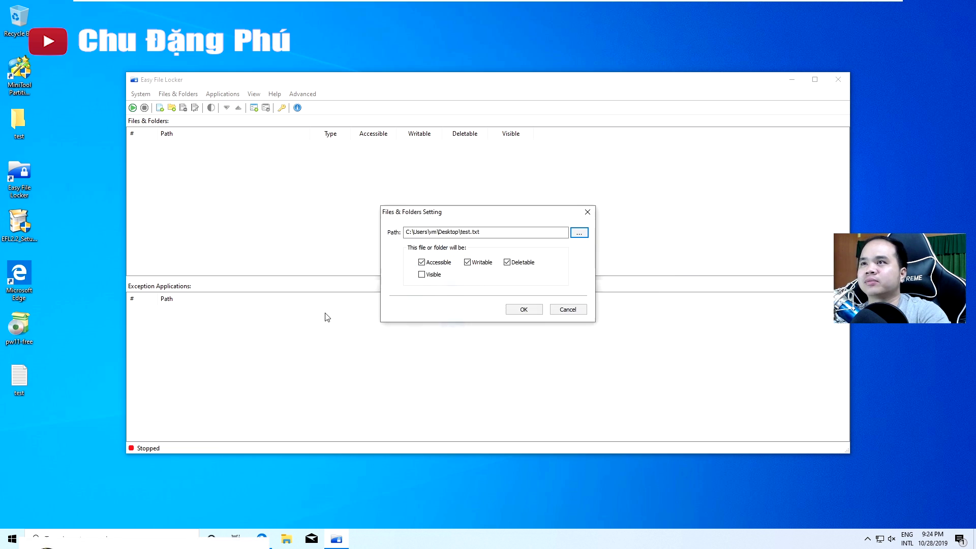
# Make test.txt visible only, not accessible, writable or deletable, and add it to the list
pyautogui.moveTo(454, 214); pyautogui.dragTo(293, 181)
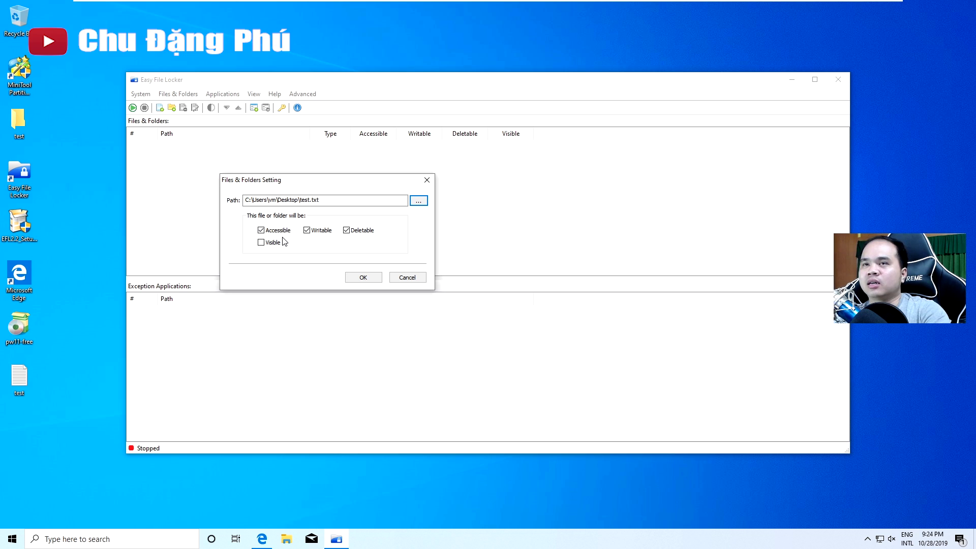
pyautogui.click(261, 230)
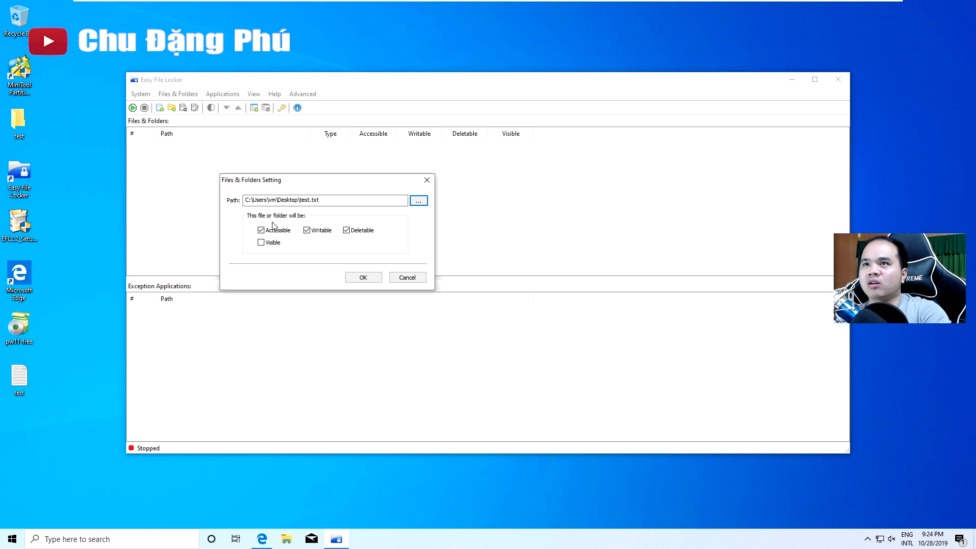
pyautogui.click(261, 230)
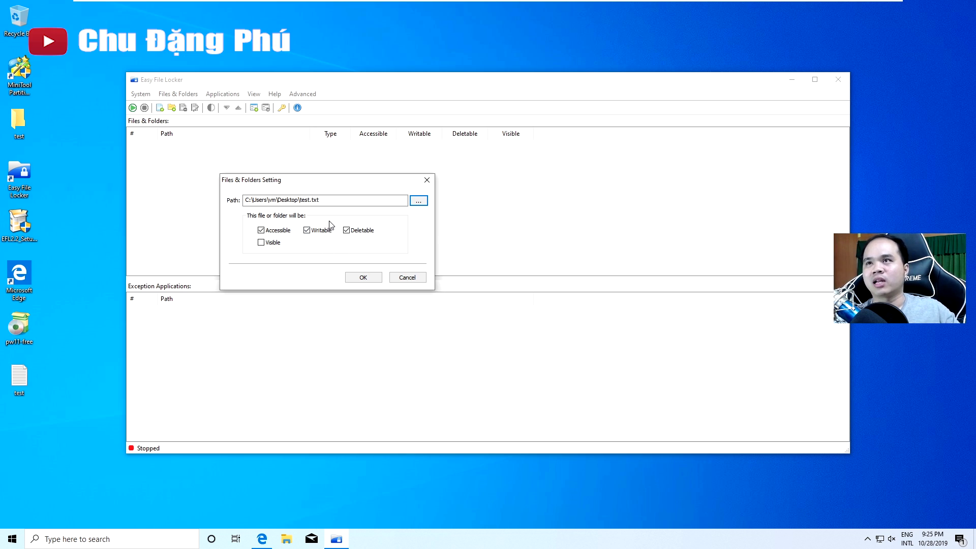
pyautogui.click(260, 230)
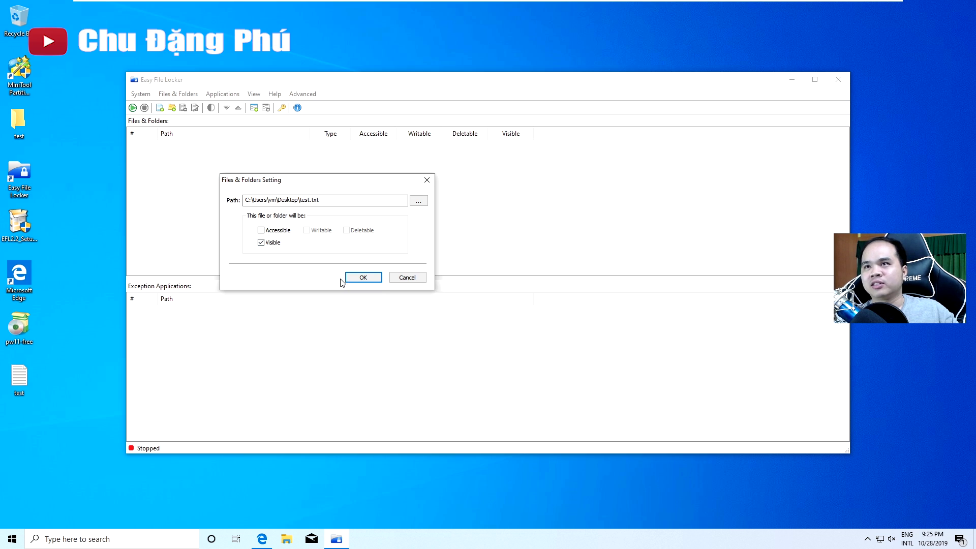
pyautogui.click(375, 280)
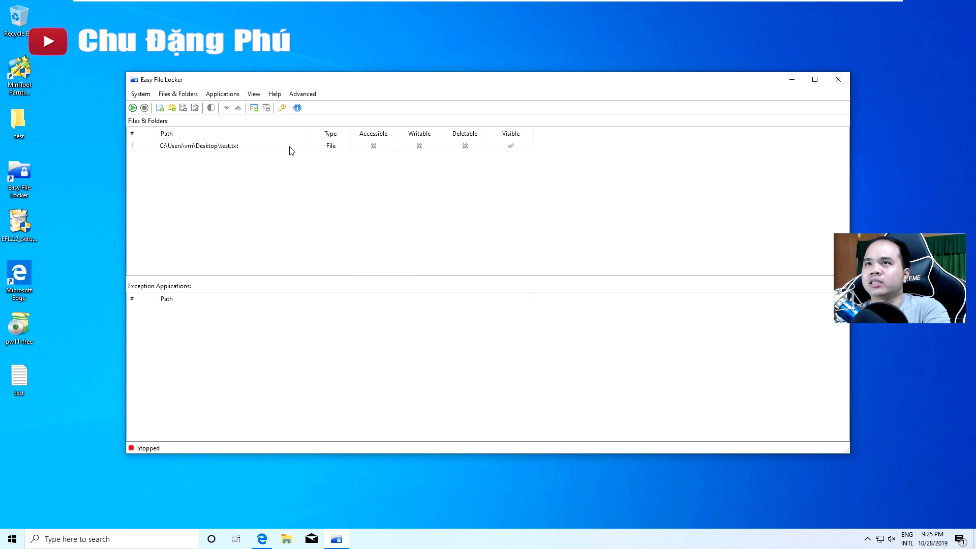
# Start protection, verify opening test.txt fails with a permission error, and close Notepad
pyautogui.click(254, 147)
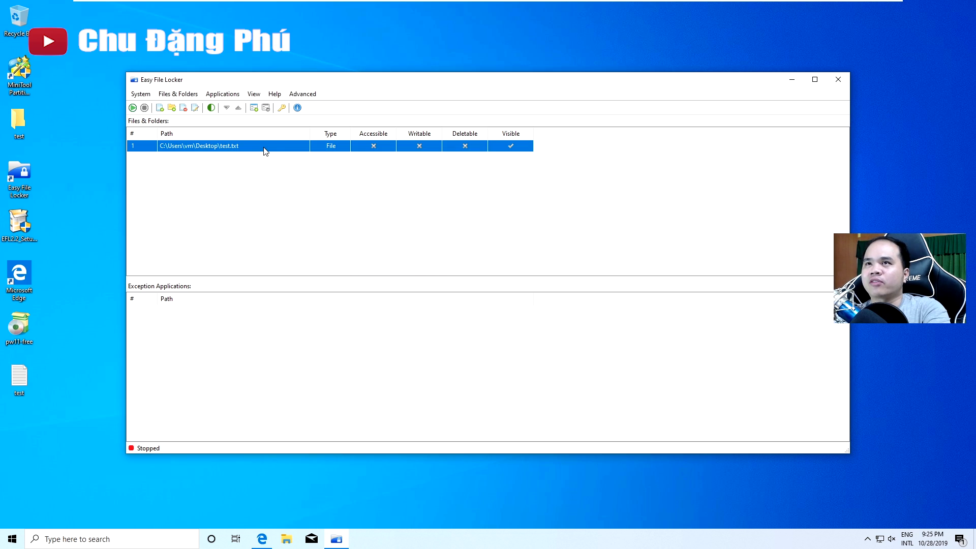
pyautogui.click(132, 108)
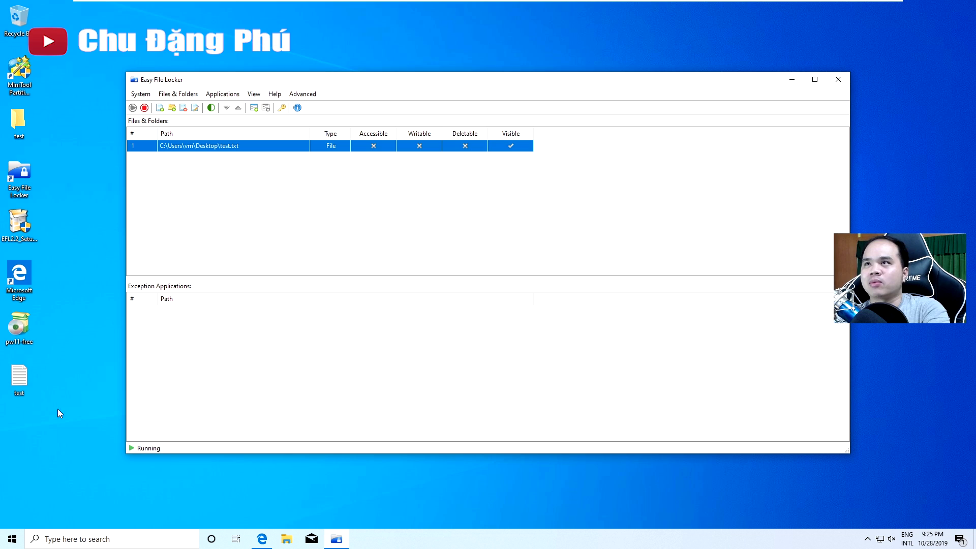
pyautogui.doubleClick(29, 383)
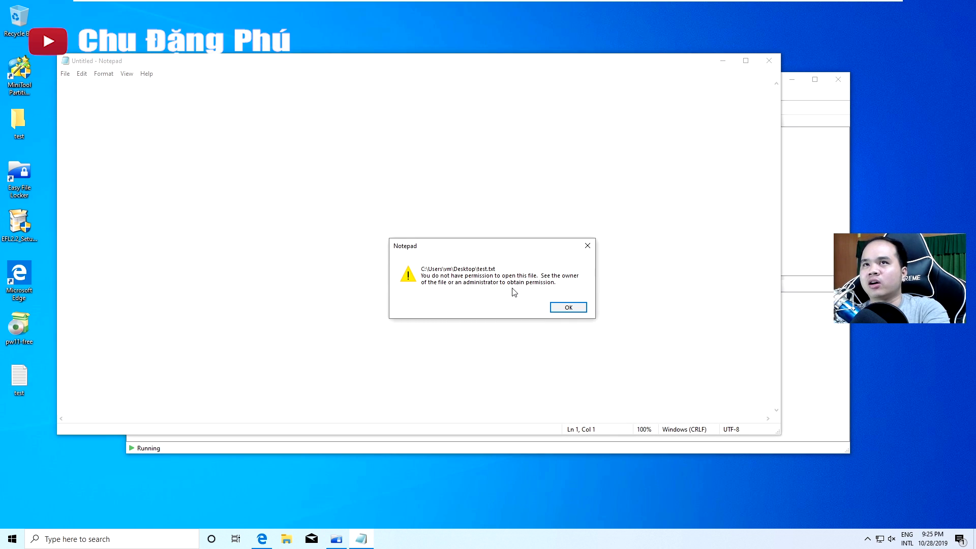
pyautogui.click(576, 308)
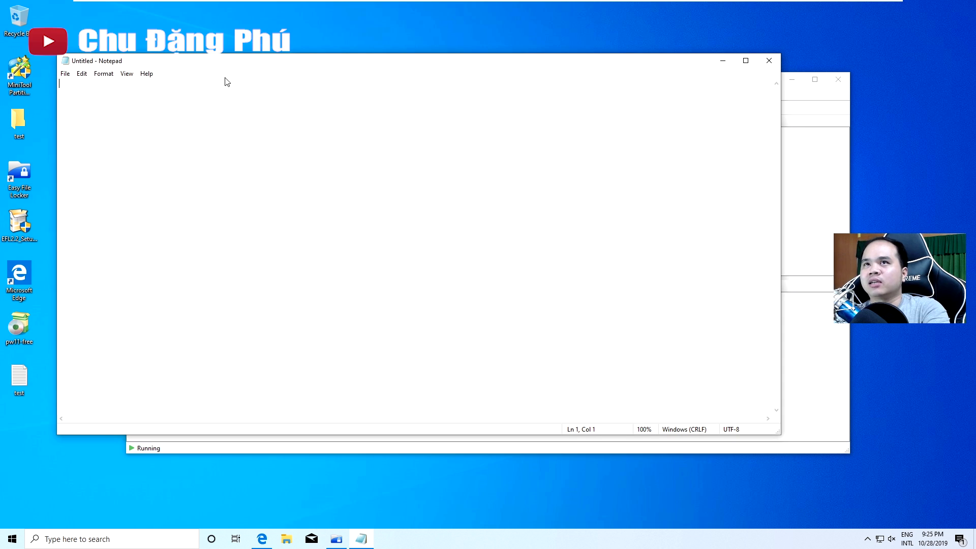
pyautogui.click(769, 60)
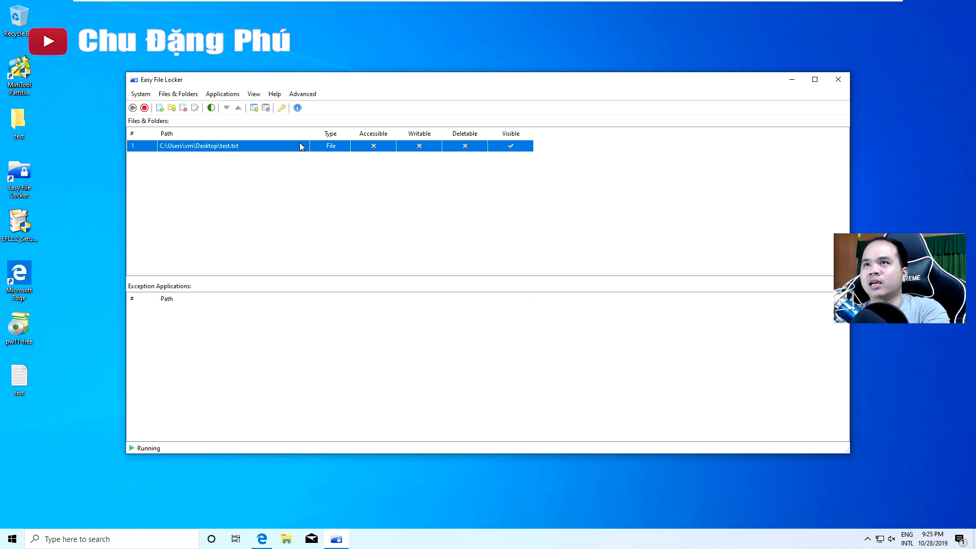
# With protection stopped, replace test.txt's contents with 'test', save it, then restart protection
pyautogui.click(145, 108)
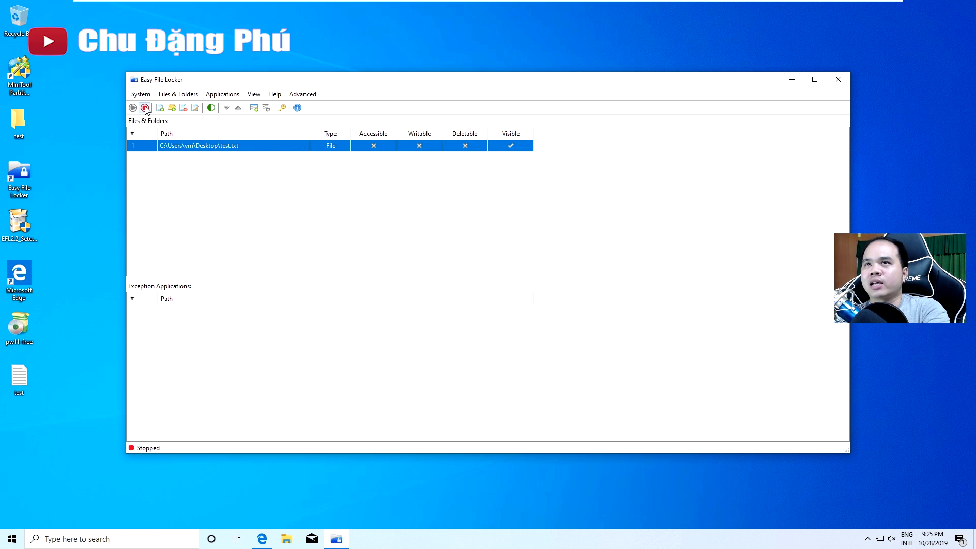
pyautogui.doubleClick(27, 381)
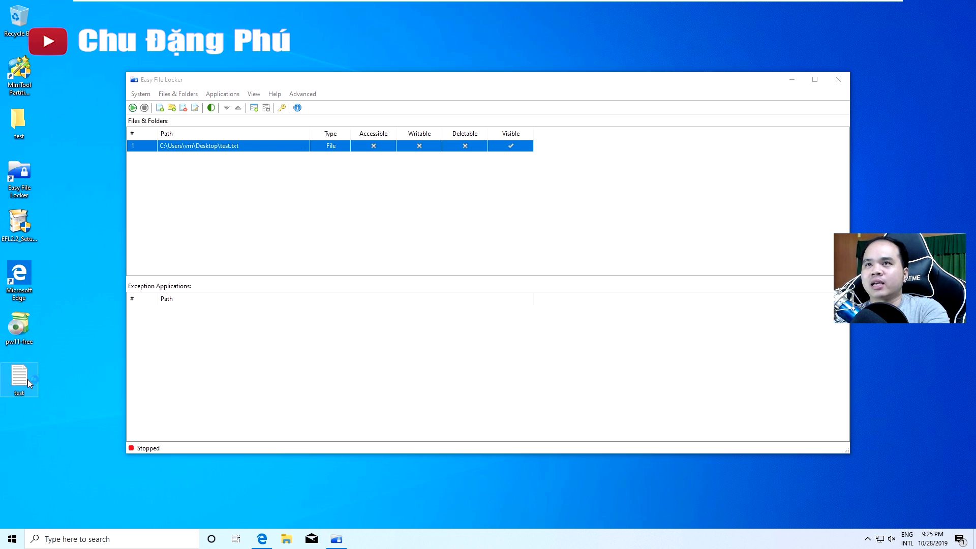
pyautogui.press('End')
pyautogui.hotkey('shift', 'Left')
pyautogui.hotkey('shift', 'Left')
pyautogui.hotkey('shift', 'Left')
pyautogui.hotkey('shift', 'Left')
pyautogui.hotkey('ctrl', 'a')
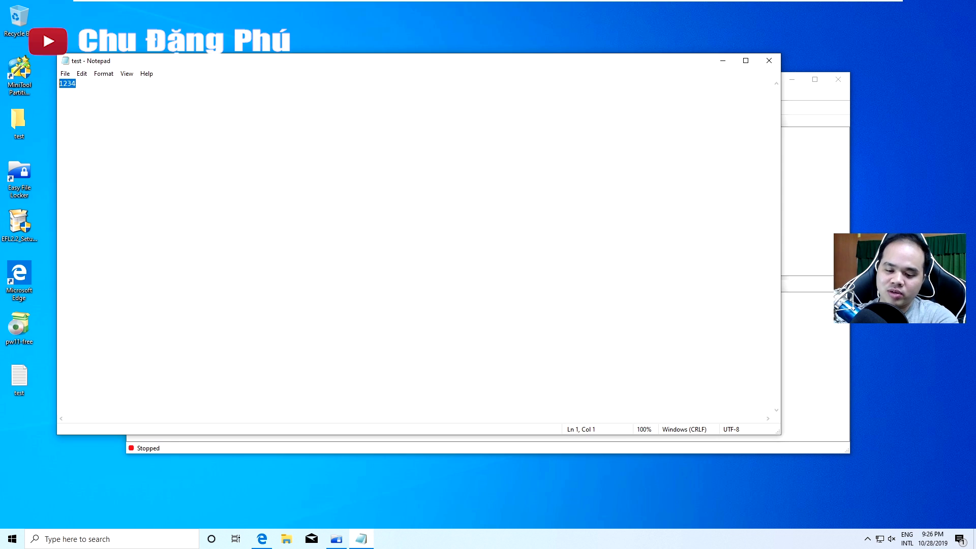
pyautogui.write('test')
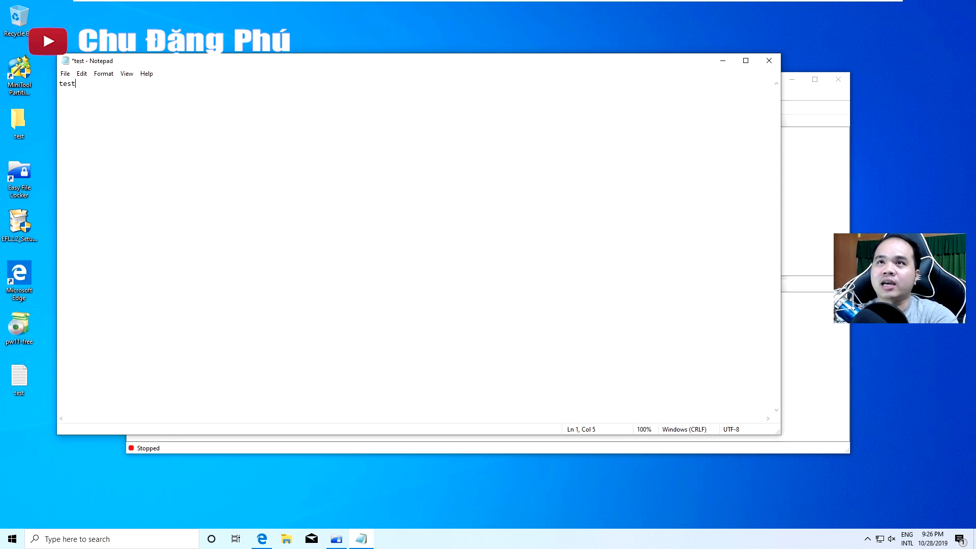
pyautogui.hotkey('ctrl', 's')
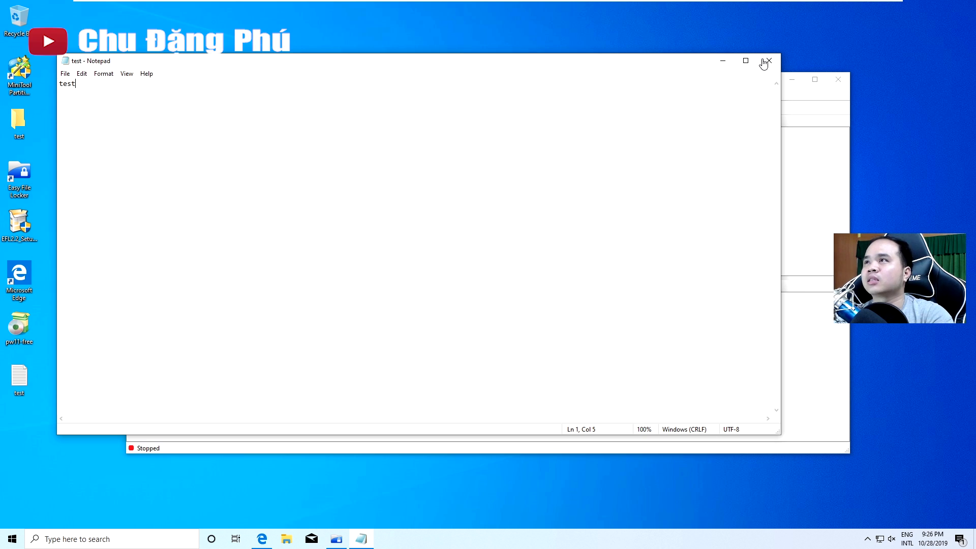
pyautogui.click(768, 62)
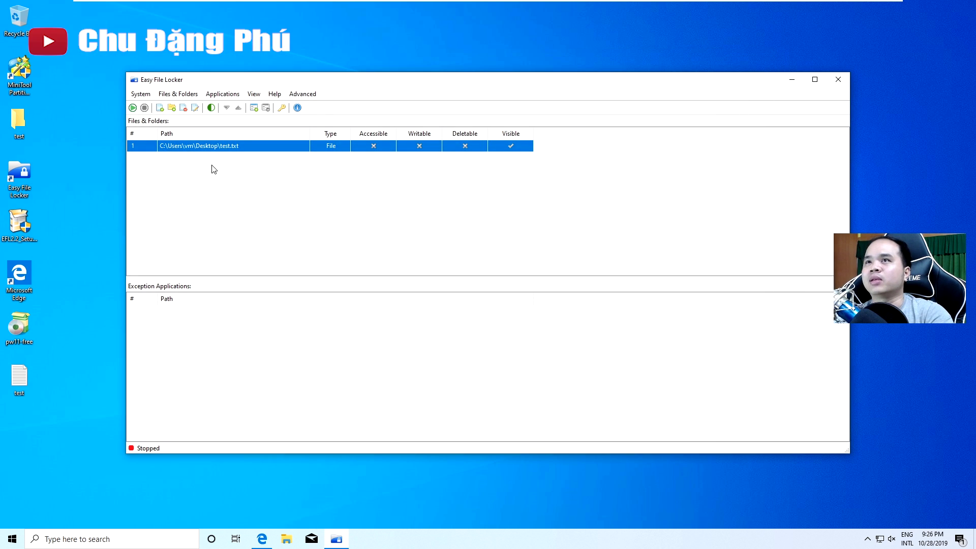
pyautogui.click(132, 108)
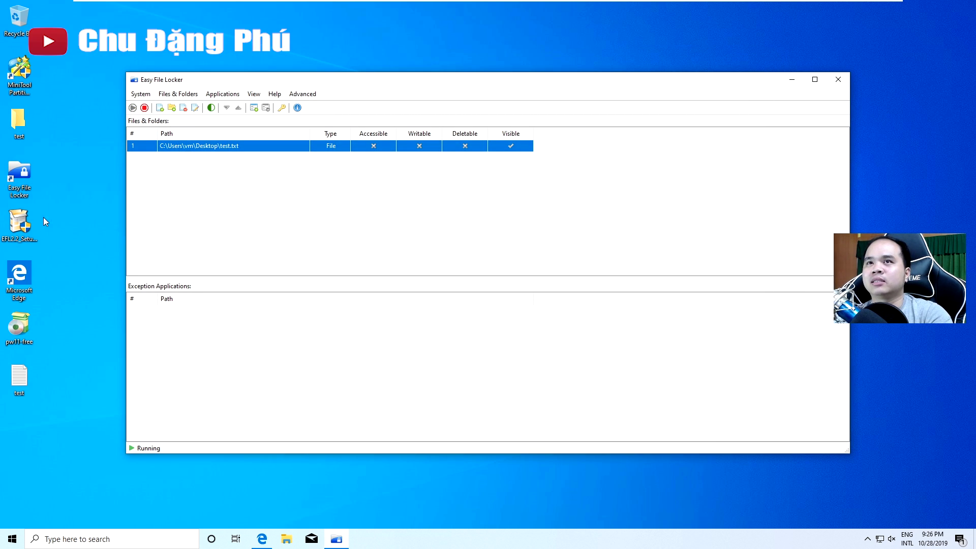
# Confirm test.txt is refused, then type 'dffhgfngfnbgfb nvcxbdgb' in a new note and begin saving it
pyautogui.doubleClick(23, 388)
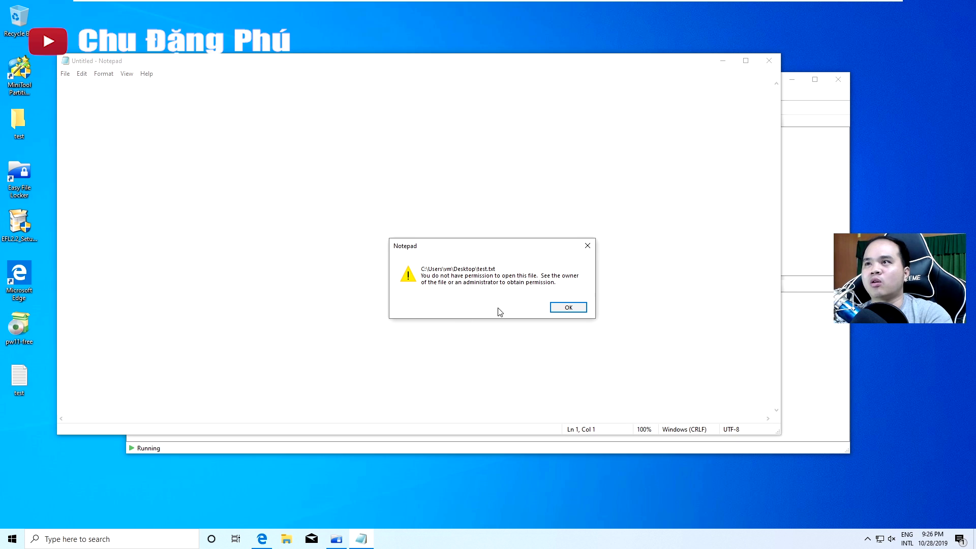
pyautogui.click(570, 309)
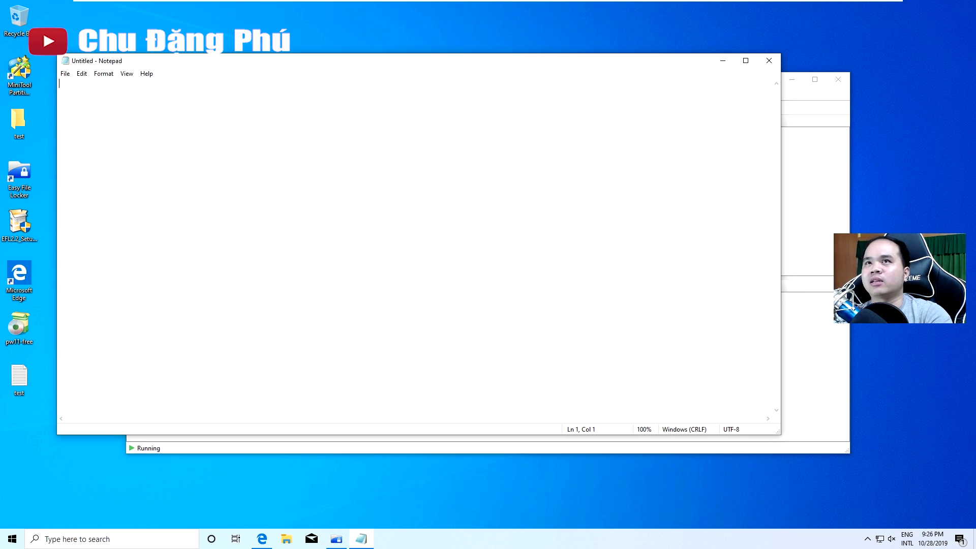
pyautogui.write('dffhgfngf')
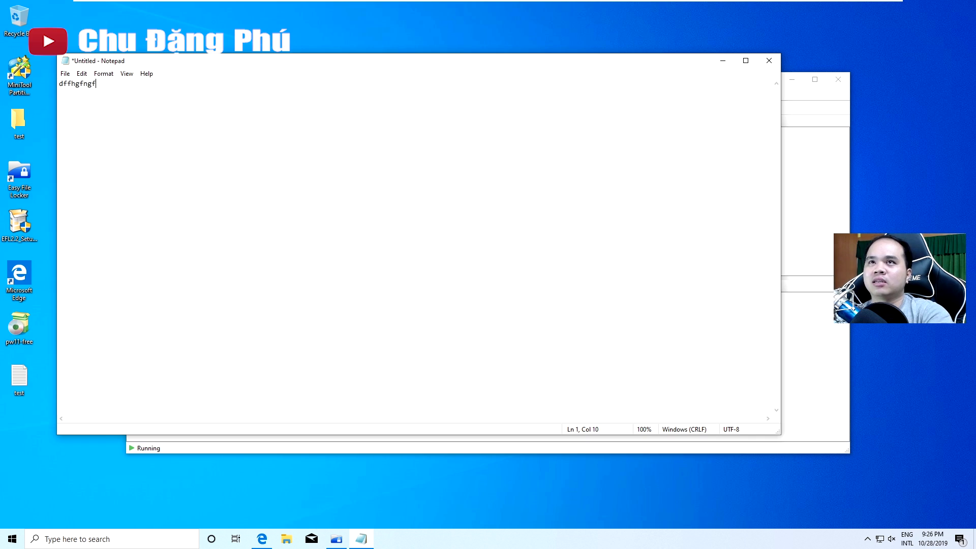
pyautogui.write('nbgfb nvcxbdgb')
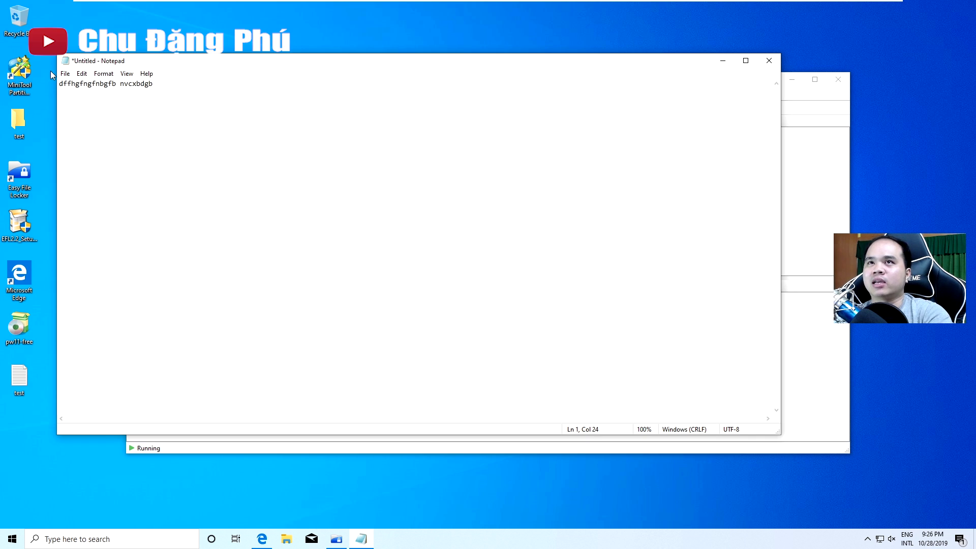
pyautogui.click(65, 73)
pyautogui.click(81, 118)
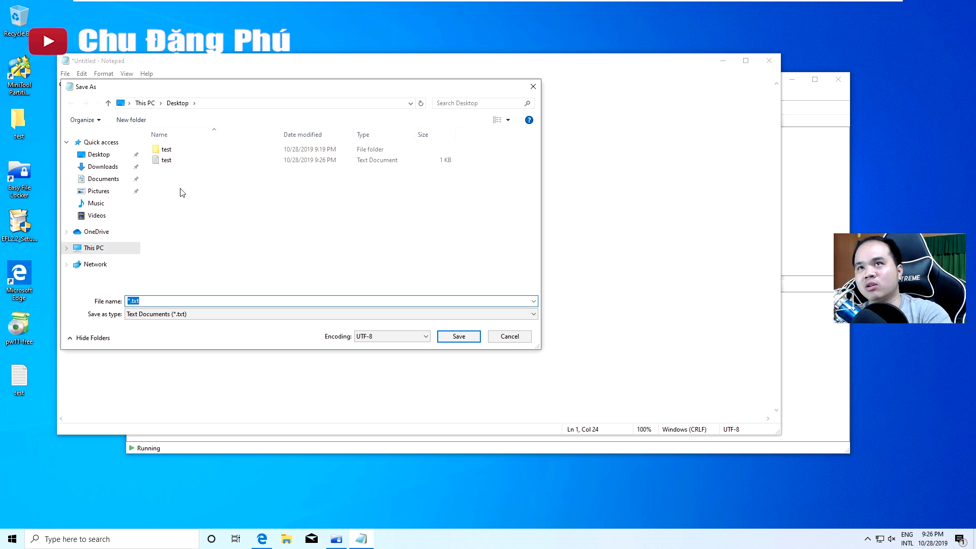
# Save the random-letter note as 123 on the Desktop
pyautogui.click(522, 339)
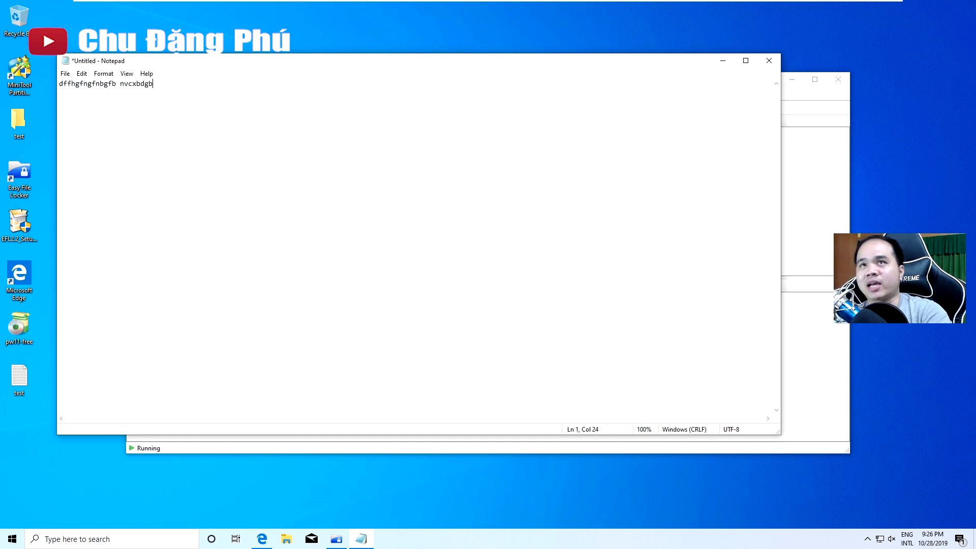
pyautogui.hotkey('ctrl', 'a')
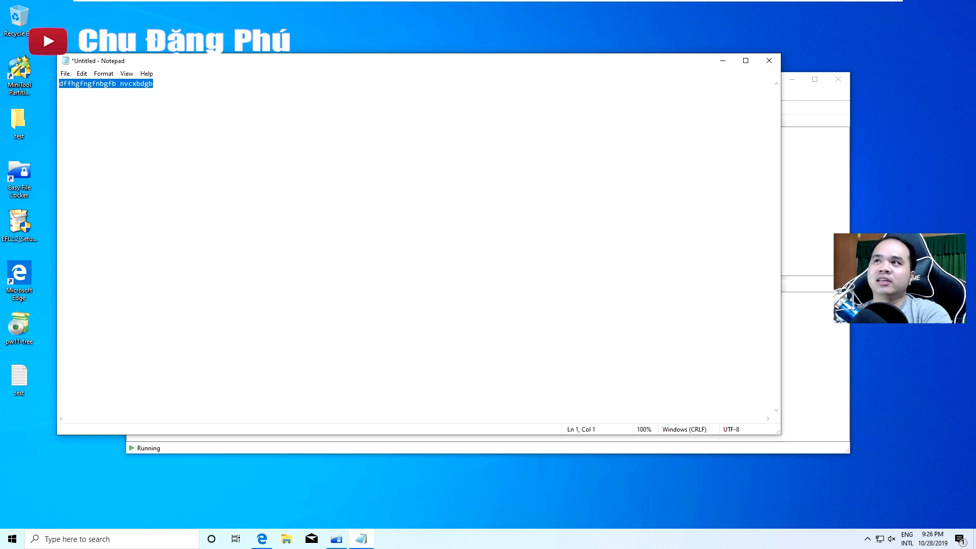
pyautogui.click(64, 74)
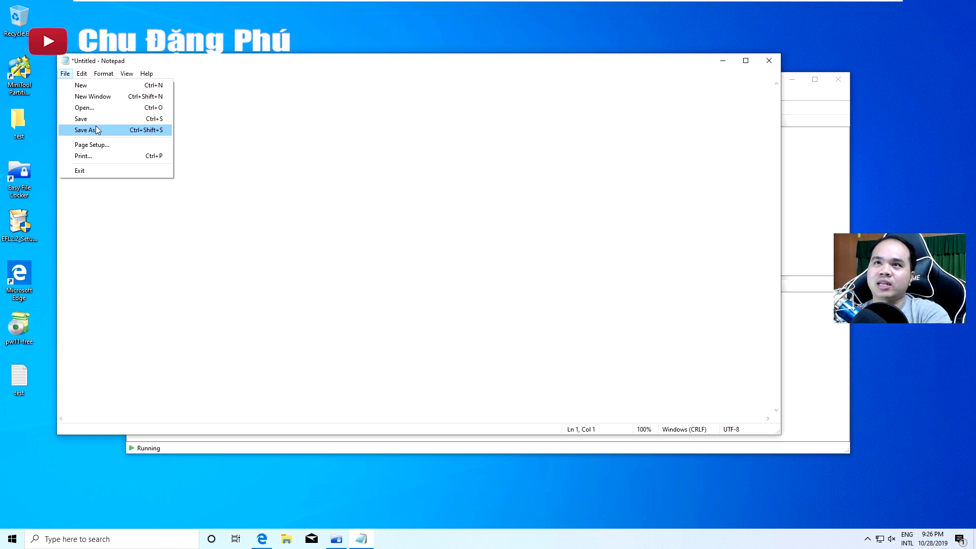
pyautogui.click(130, 118)
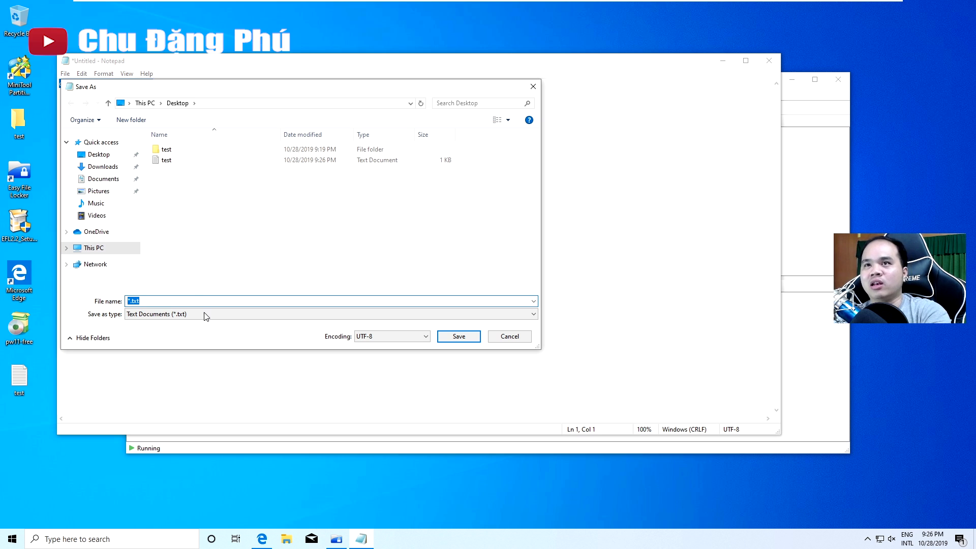
pyautogui.write('123')
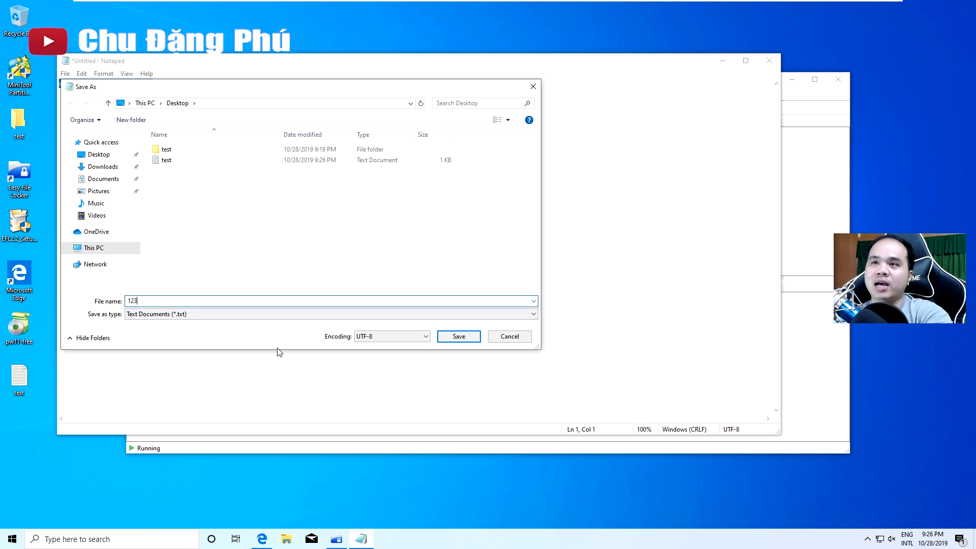
pyautogui.click(460, 338)
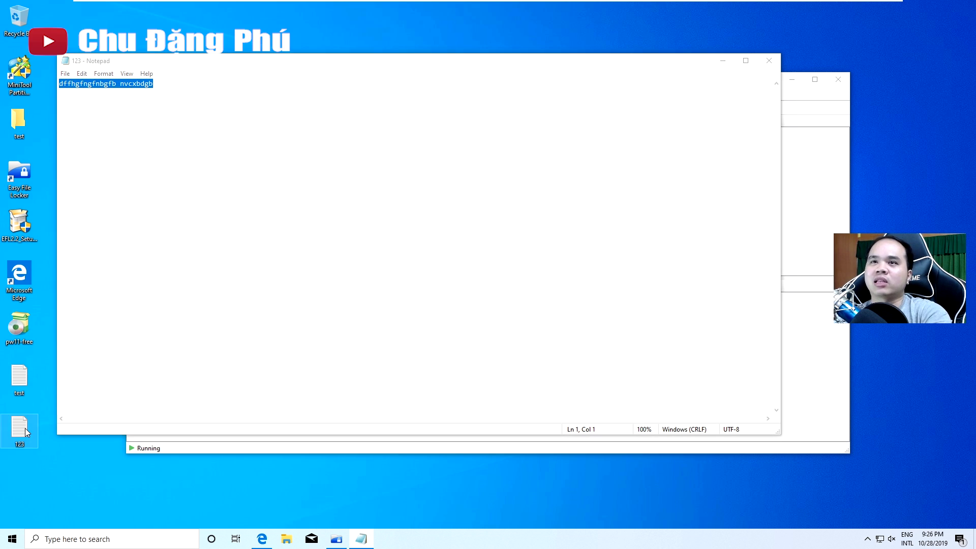
# Reopen the 123 file from the desktop, select its text, and close Notepad
pyautogui.doubleClick(22, 430)
pyautogui.hotkey('ctrl', 'a')
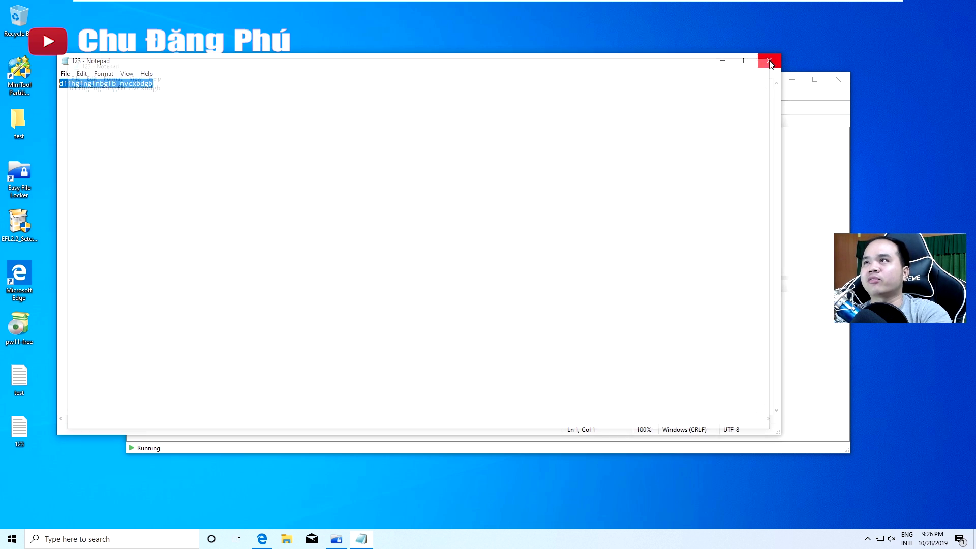
pyautogui.click(769, 61)
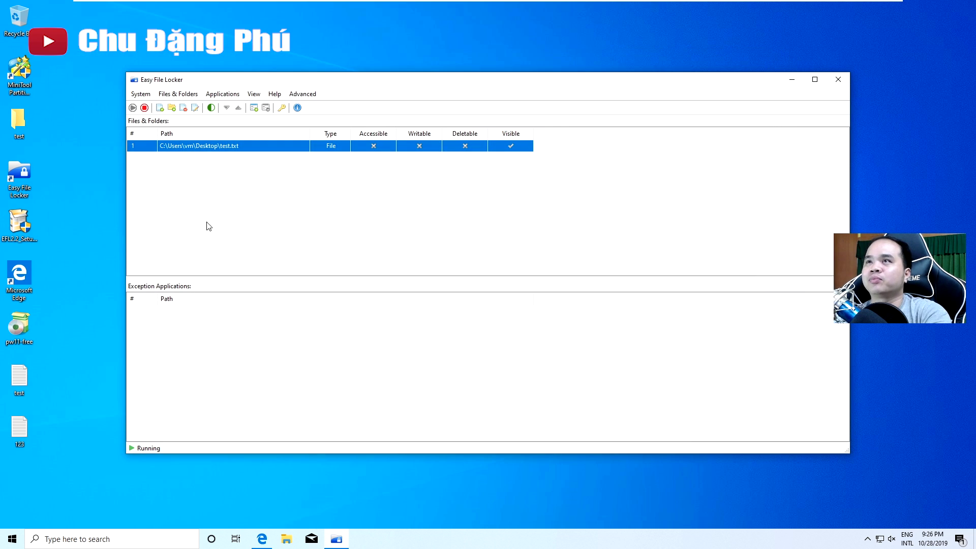
# Close and relaunch Easy File Locker with its password, then open and cancel Set Password
pyautogui.click(278, 192)
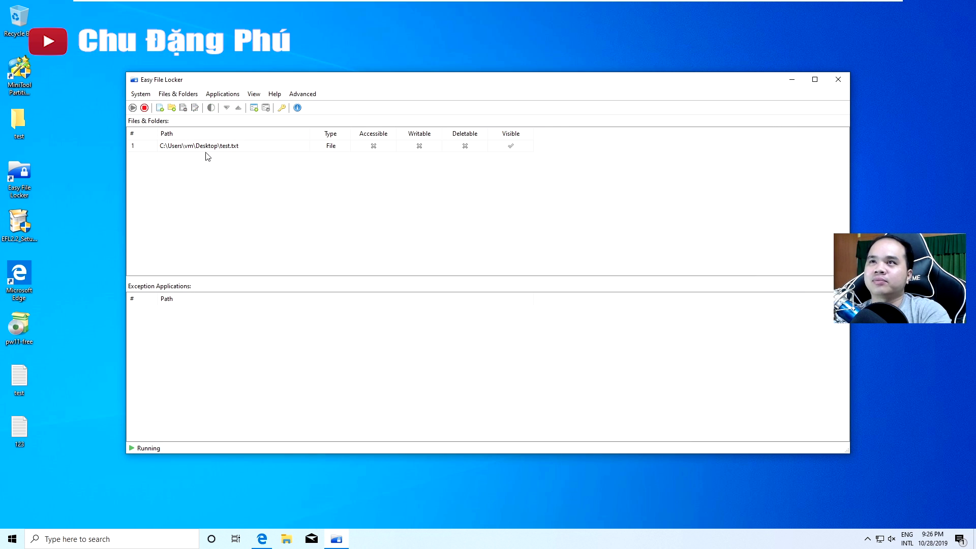
pyautogui.click(839, 79)
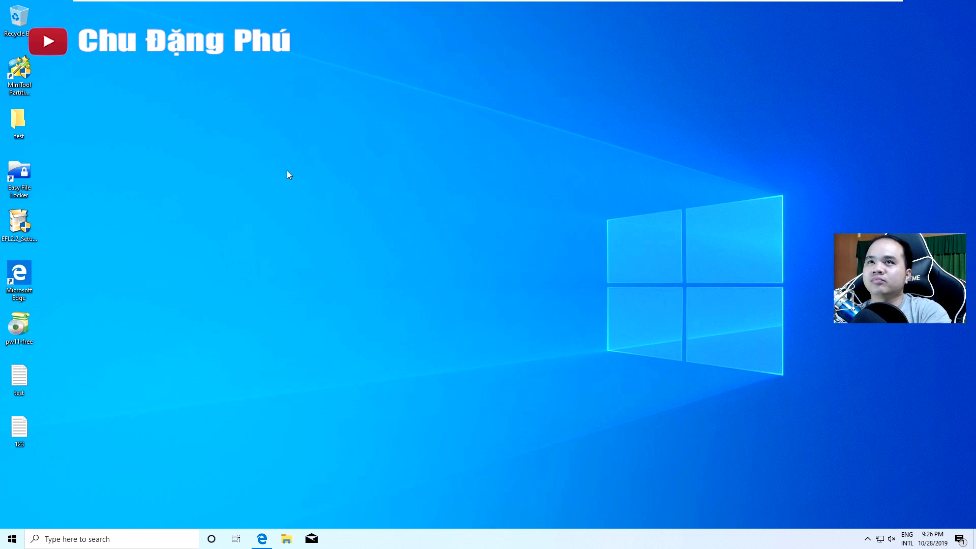
pyautogui.doubleClick(22, 178)
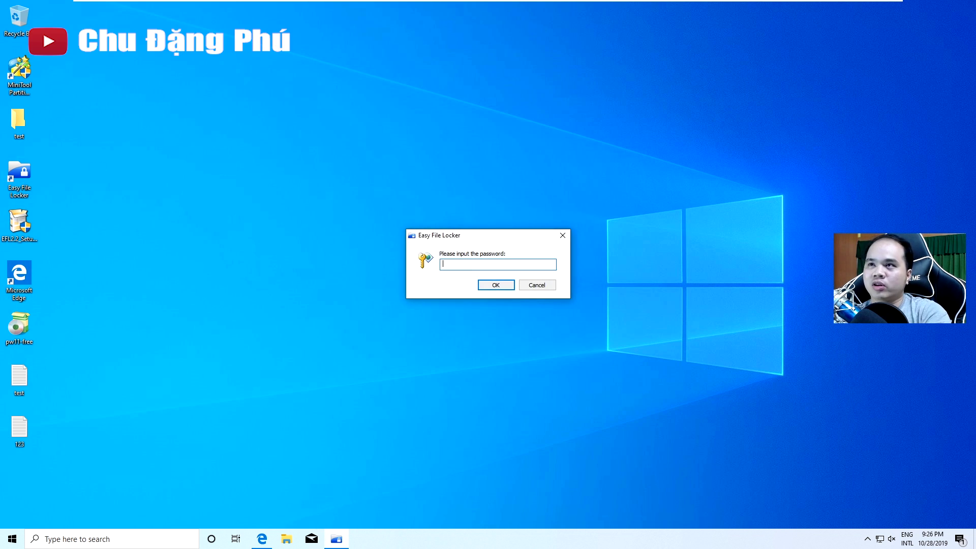
pyautogui.write('1234')
pyautogui.press('Return')
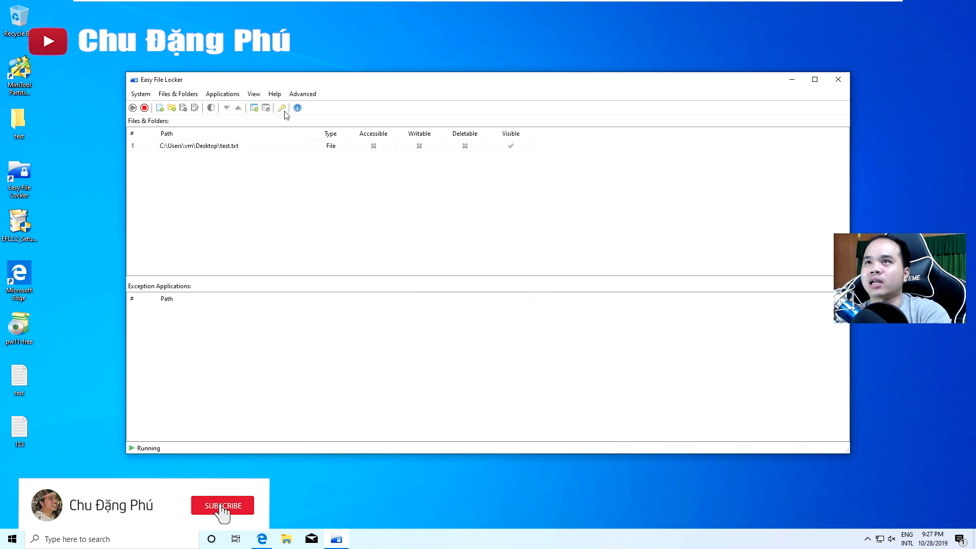
pyautogui.click(282, 108)
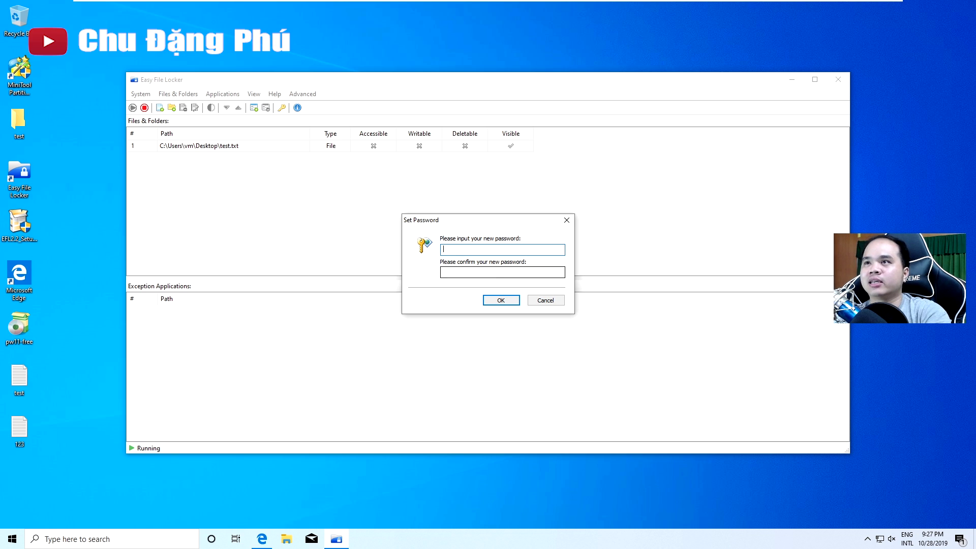
pyautogui.click(546, 302)
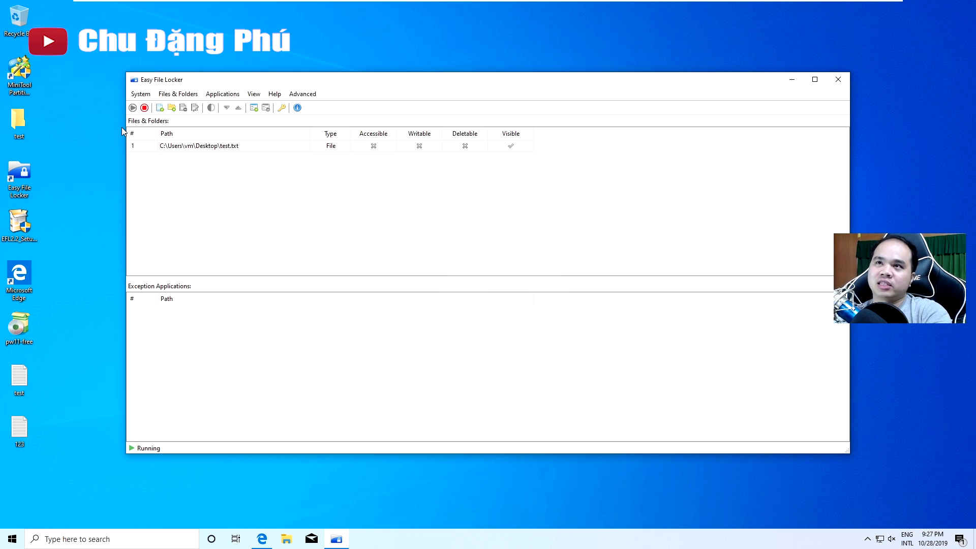
# Add the Desktop test folder as a locked entry: not accessible but visible
pyautogui.click(173, 110)
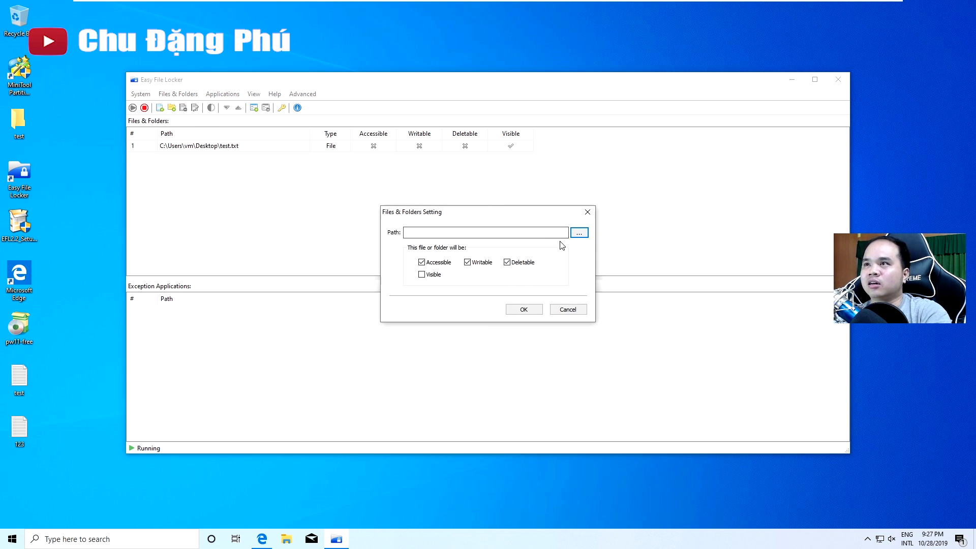
pyautogui.click(579, 232)
pyautogui.click(454, 248)
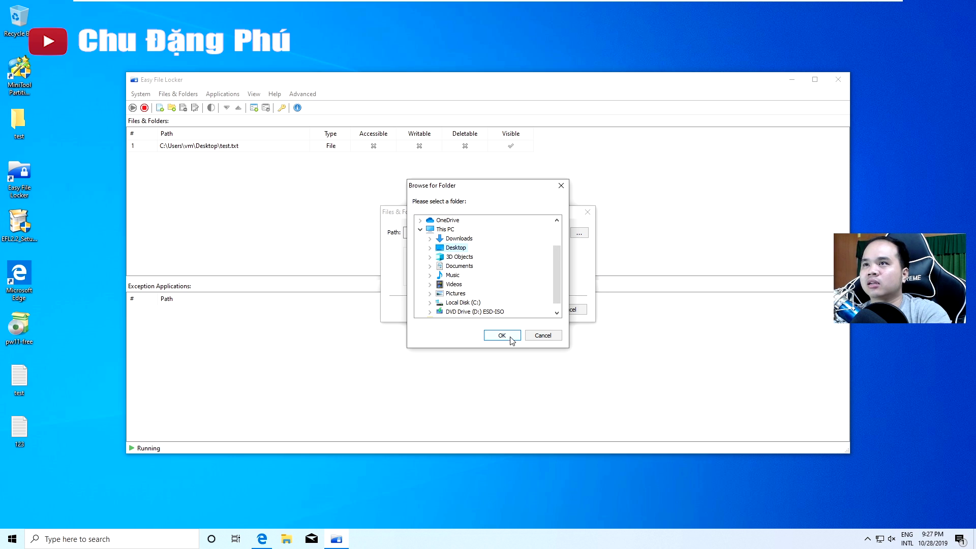
pyautogui.scroll(-1, 554, 288)
pyautogui.click(442, 312)
pyautogui.click(490, 336)
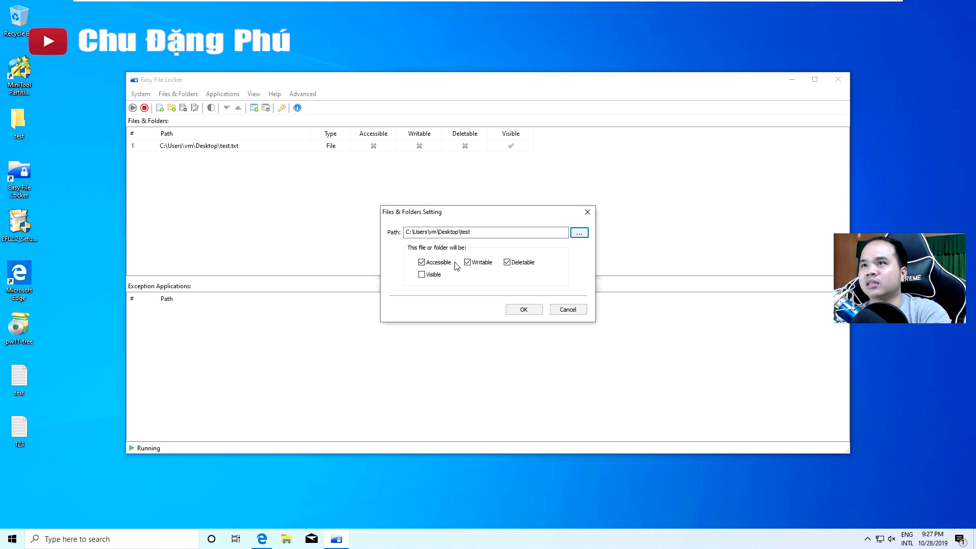
pyautogui.click(422, 262)
pyautogui.click(422, 275)
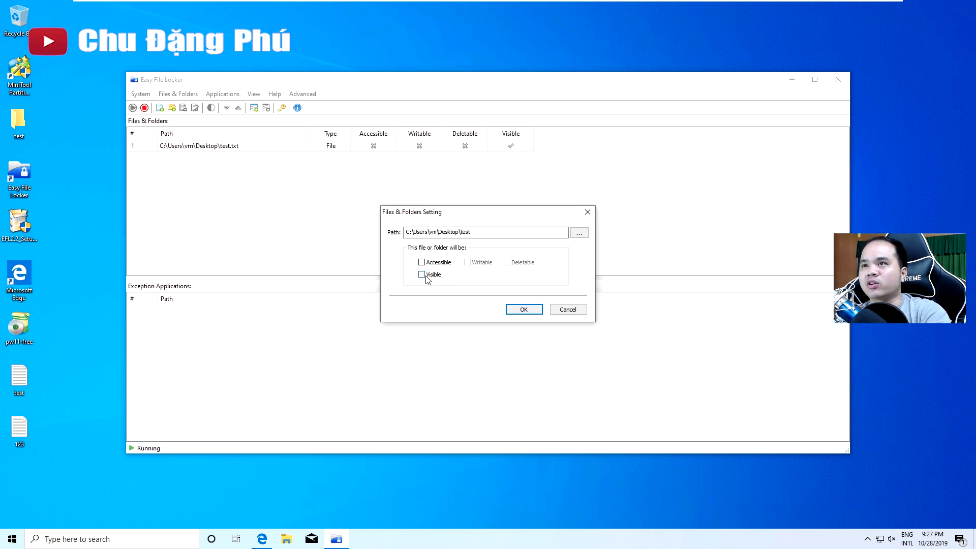
pyautogui.click(540, 311)
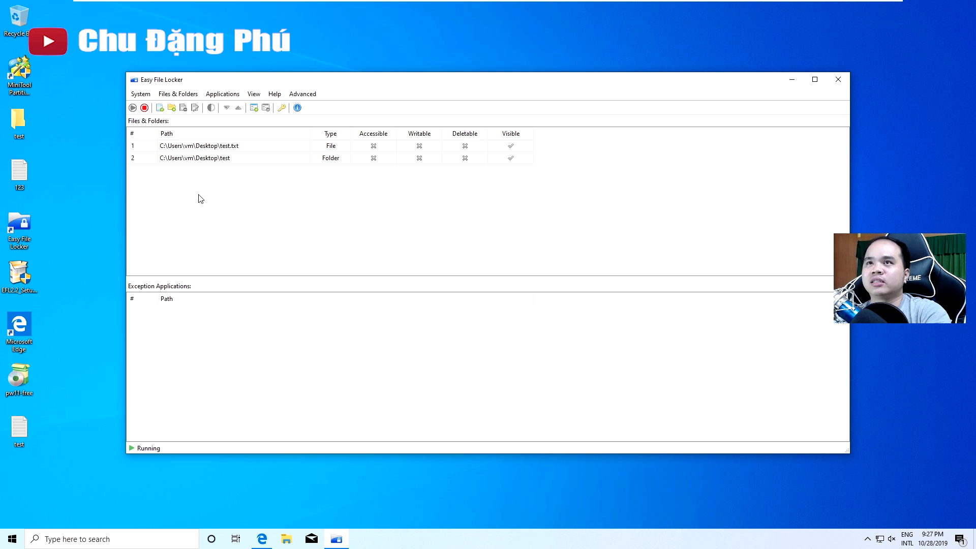
# Try opening the locked test folder and dismiss the 'Access is denied' error
pyautogui.click(8, 135)
pyautogui.doubleClick(23, 128)
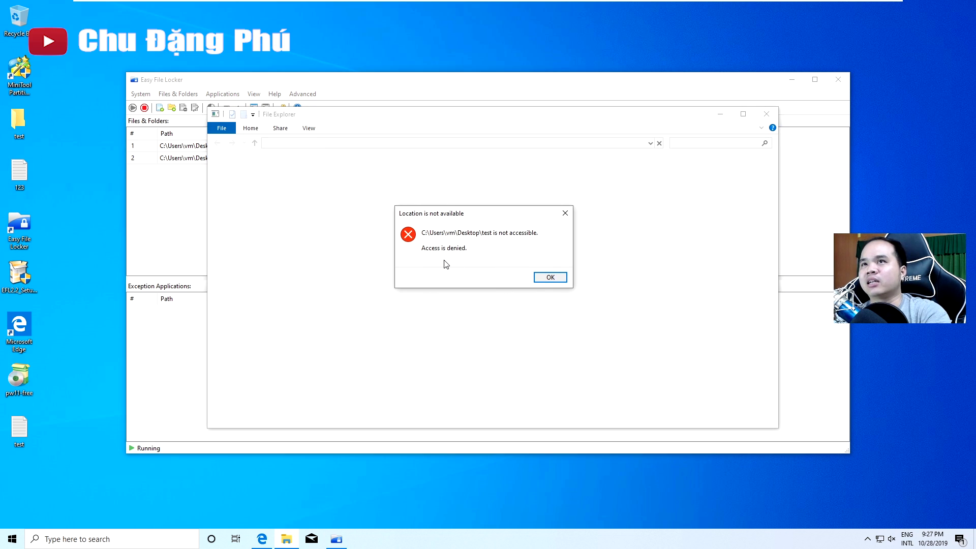
pyautogui.click(545, 279)
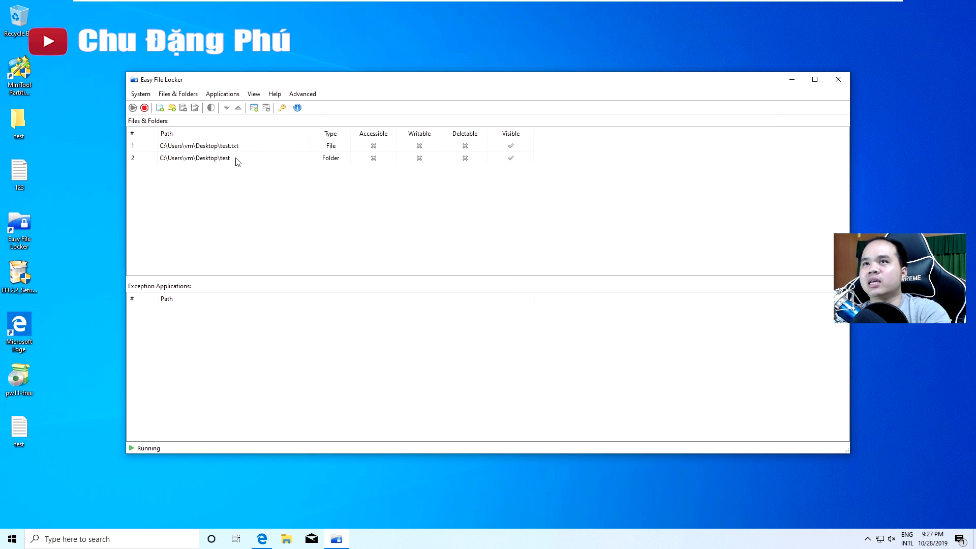
# Modify the test folder rule to make it Accessible, keeping write and delete blocked
pyautogui.click(342, 162)
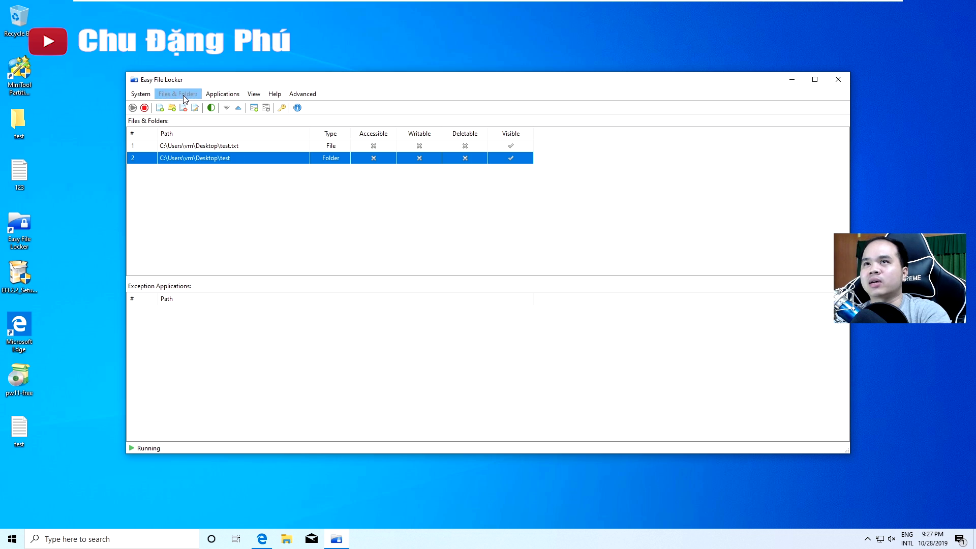
pyautogui.click(182, 95)
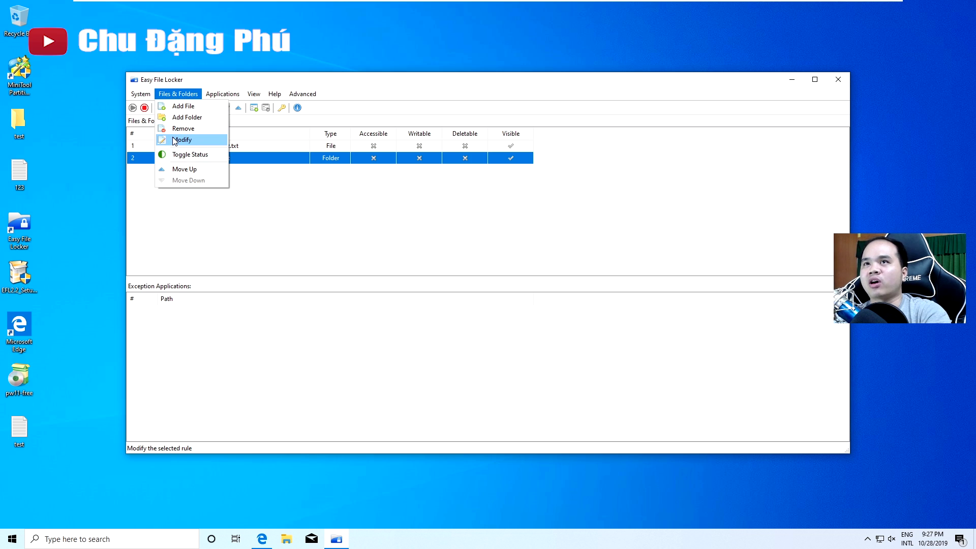
pyautogui.click(203, 200)
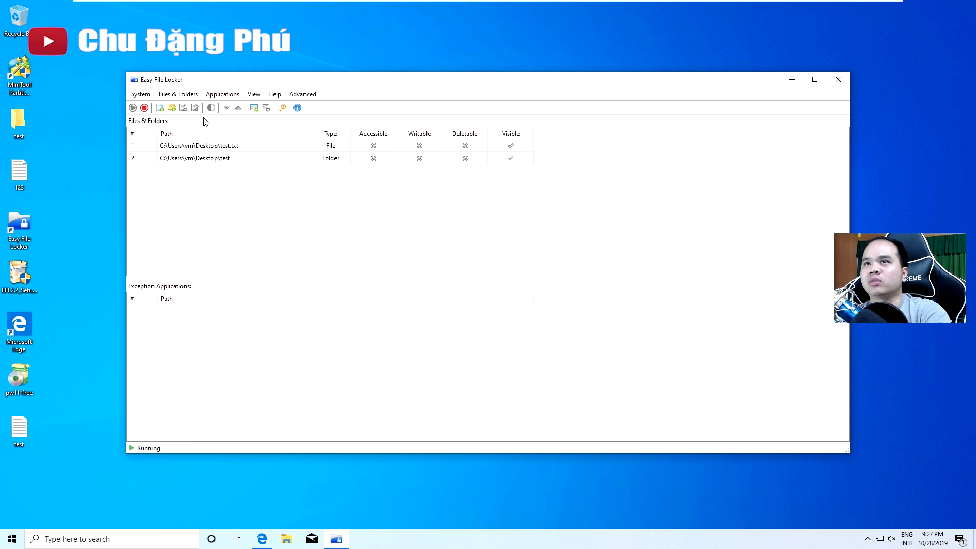
pyautogui.click(207, 158)
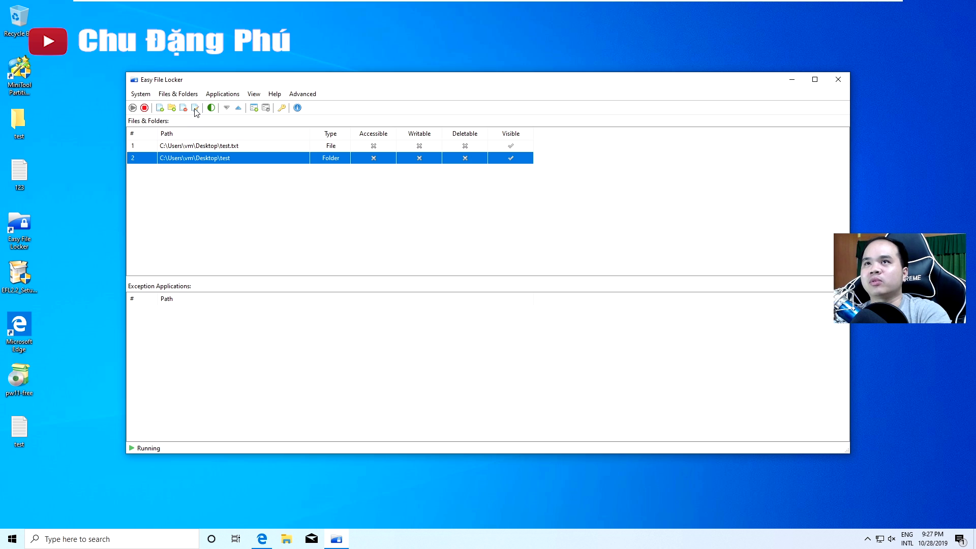
pyautogui.click(195, 109)
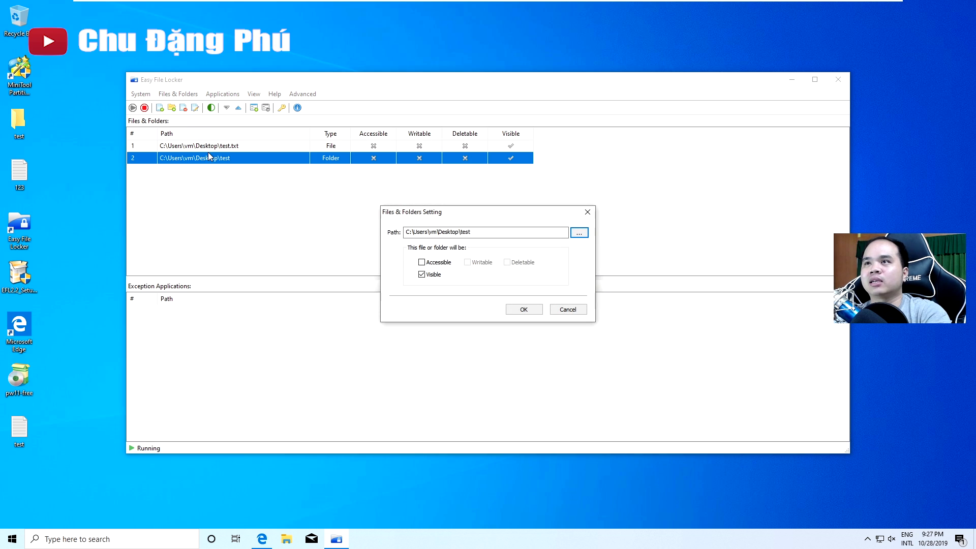
pyautogui.click(431, 262)
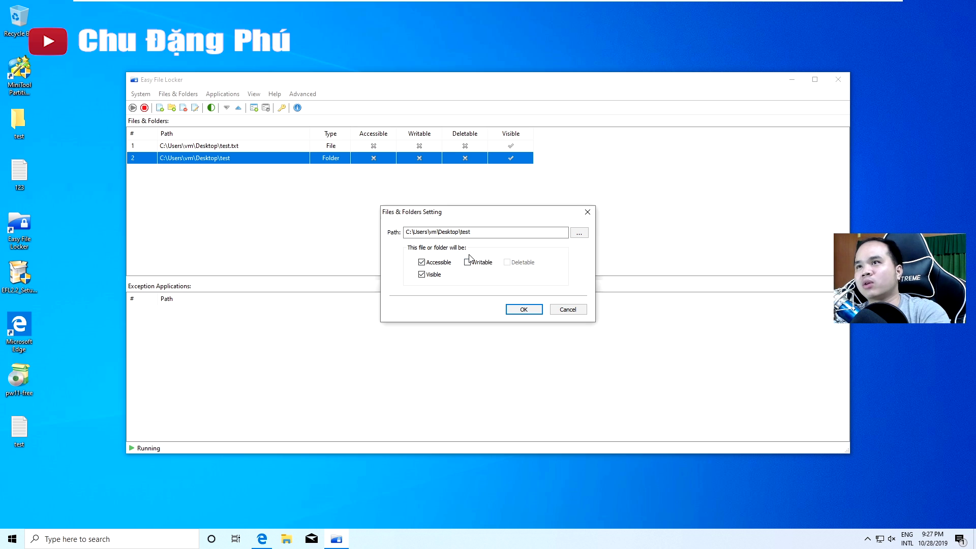
pyautogui.click(524, 309)
# Open the test folder and try creating a new folder; the write is denied, so cancel and close
pyautogui.doubleClick(18, 125)
pyautogui.rightClick(422, 219)
pyautogui.moveTo(464, 347)
pyautogui.click(572, 343)
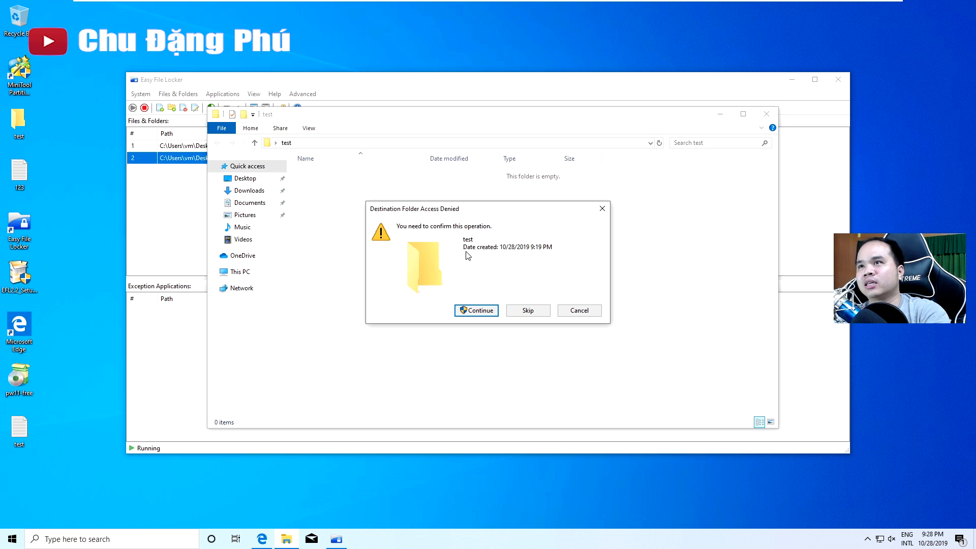
pyautogui.click(478, 311)
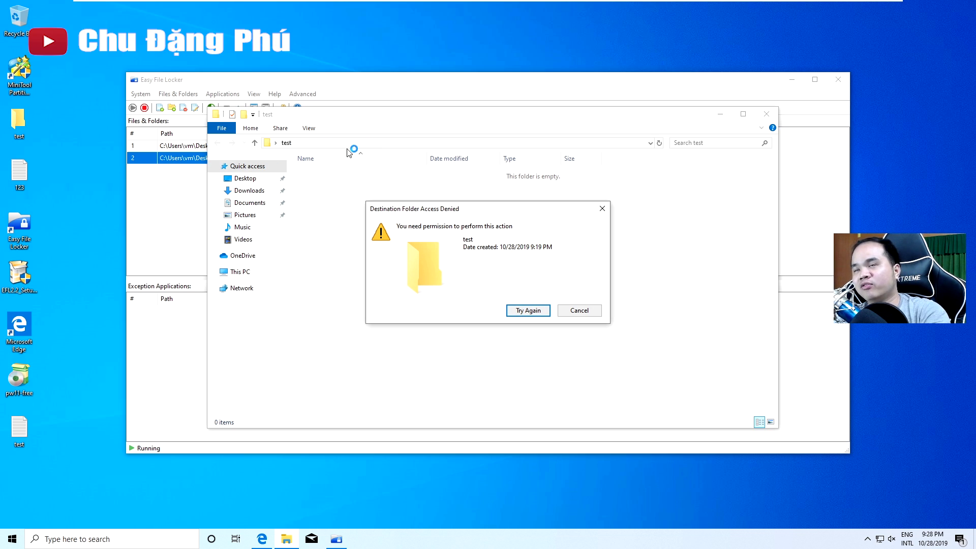
pyautogui.click(579, 311)
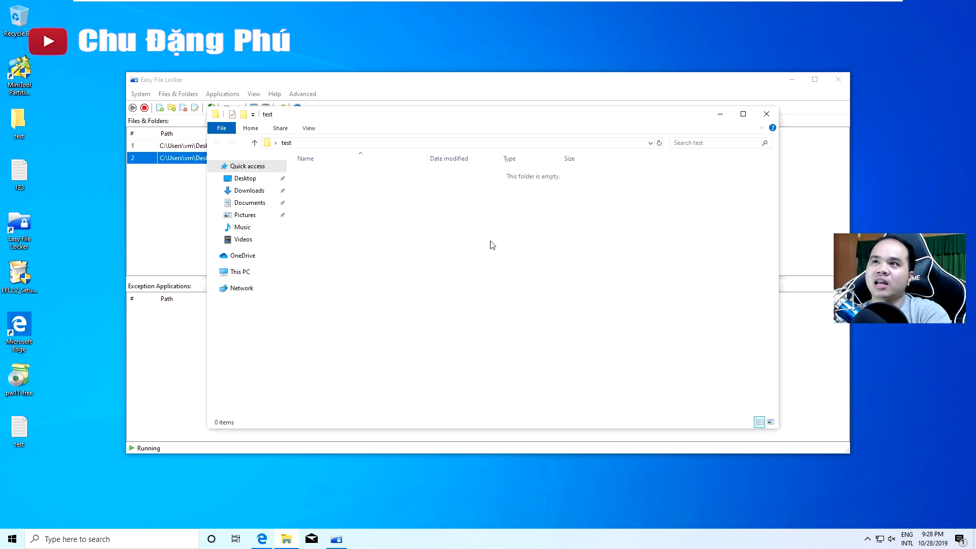
pyautogui.click(766, 115)
pyautogui.click(416, 236)
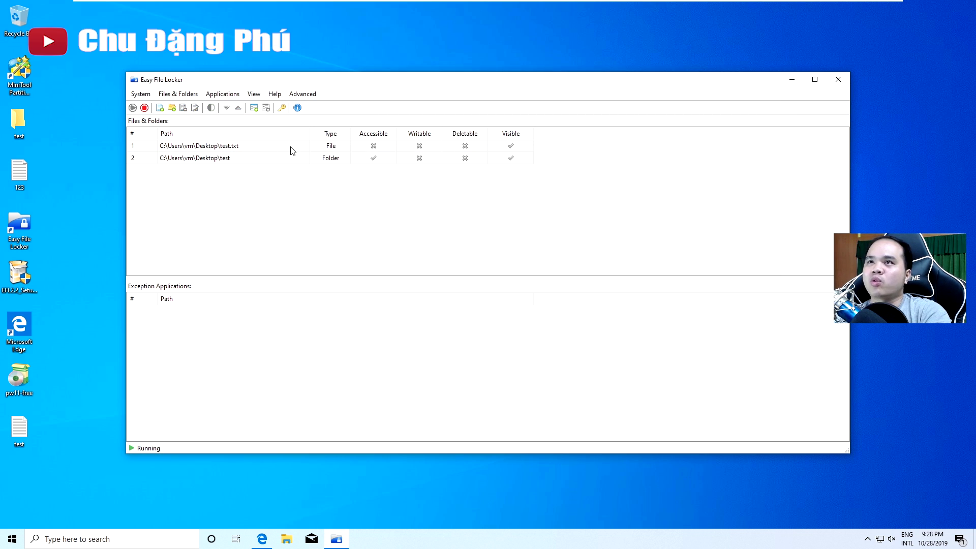
# Stop protection and create a New folder inside the test folder
pyautogui.click(236, 162)
pyautogui.click(145, 108)
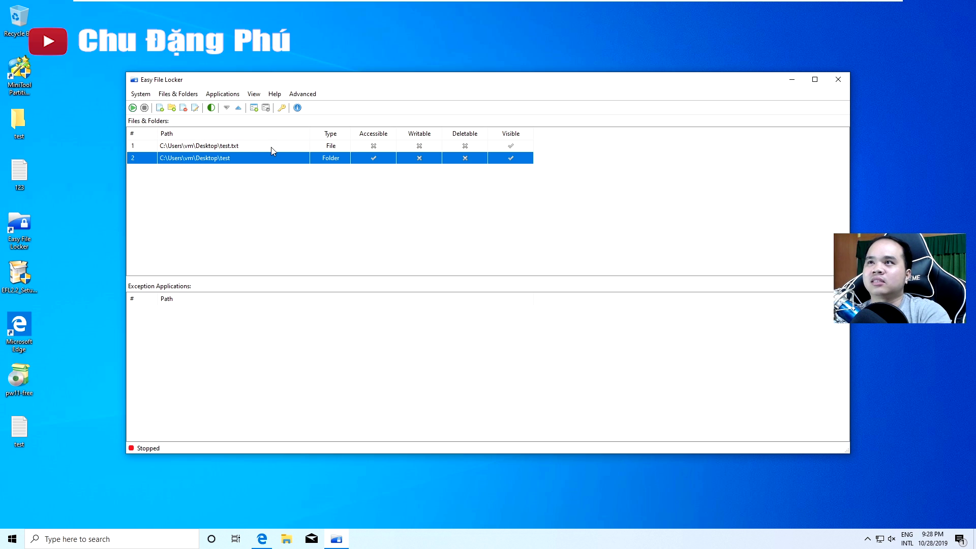
pyautogui.doubleClick(31, 120)
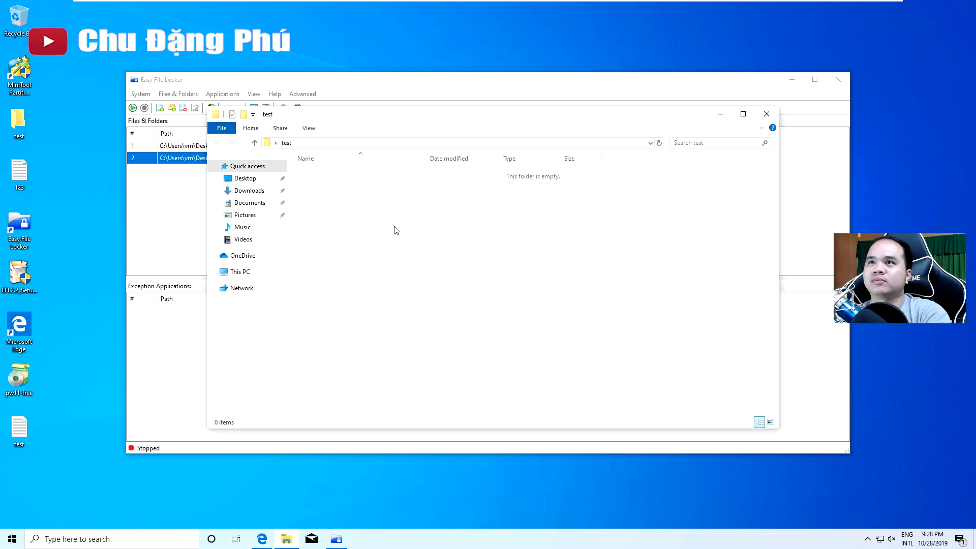
pyautogui.rightClick(304, 253)
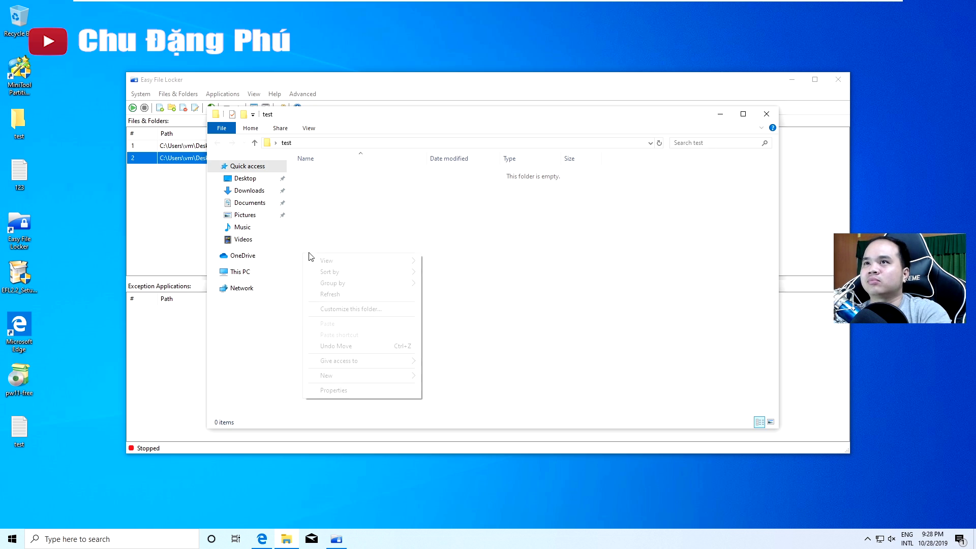
pyautogui.moveTo(350, 377)
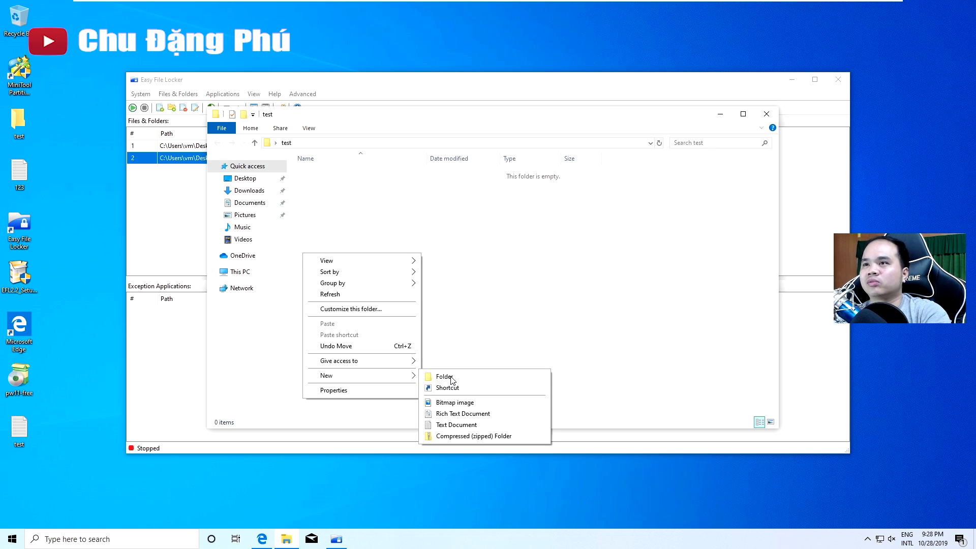
pyautogui.click(452, 380)
pyautogui.click(481, 331)
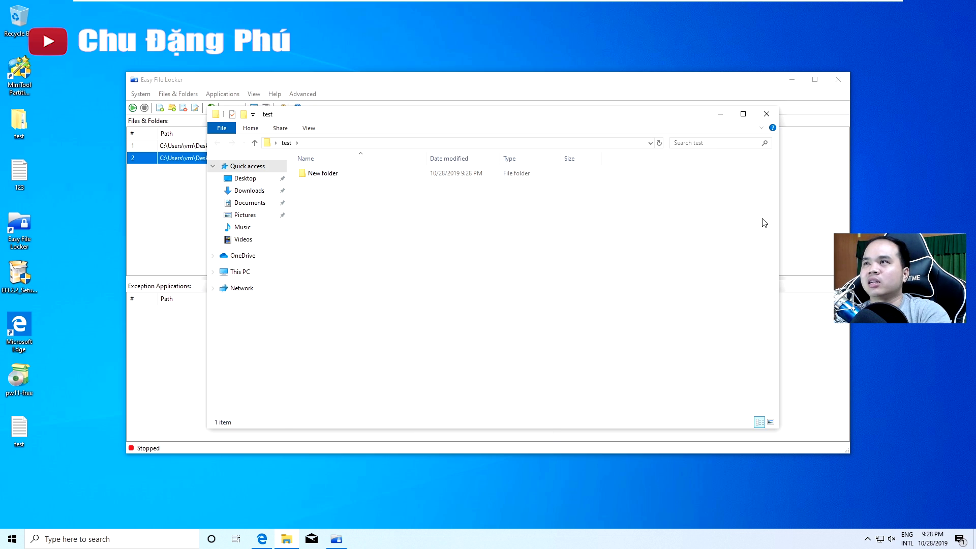
pyautogui.click(772, 116)
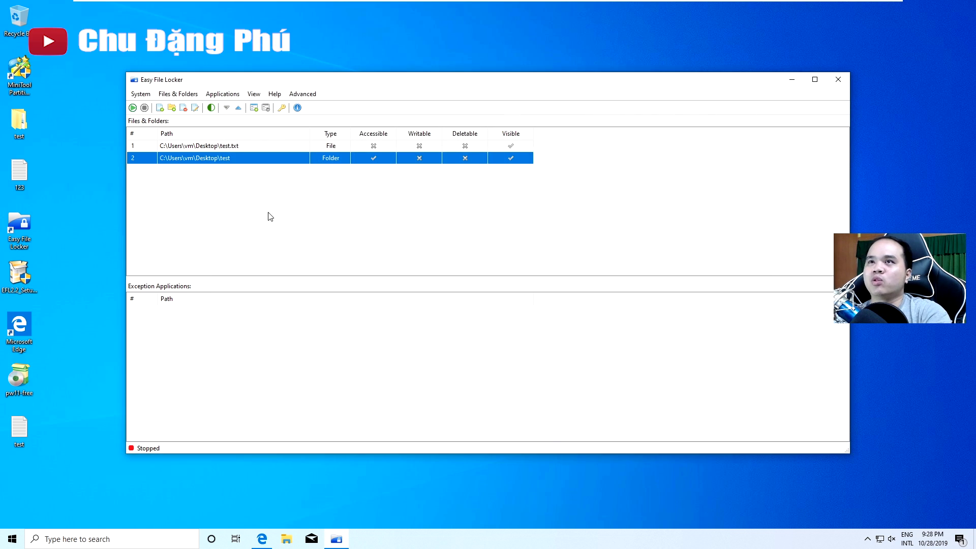
# Restart protection and reopen the test folder to check its contents
pyautogui.click(135, 109)
pyautogui.doubleClick(23, 128)
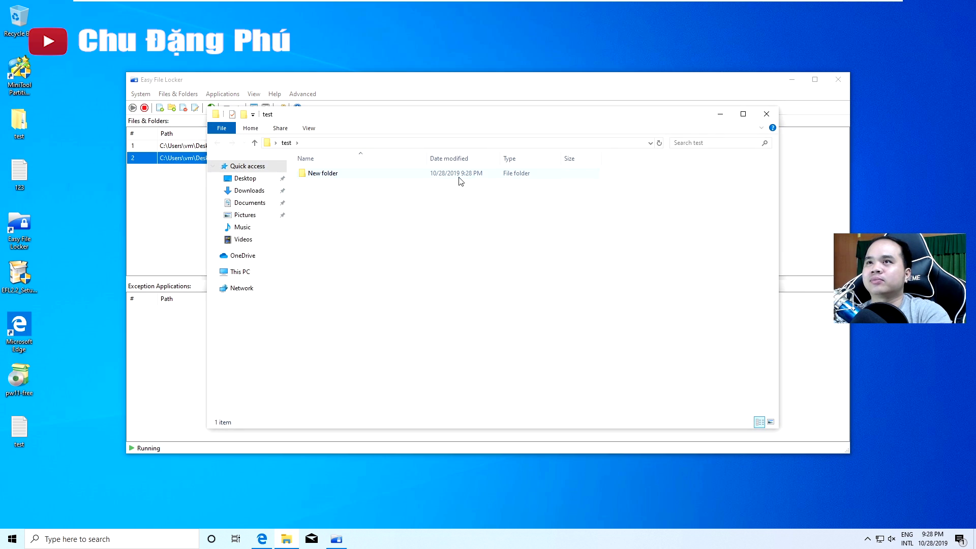
pyautogui.click(766, 114)
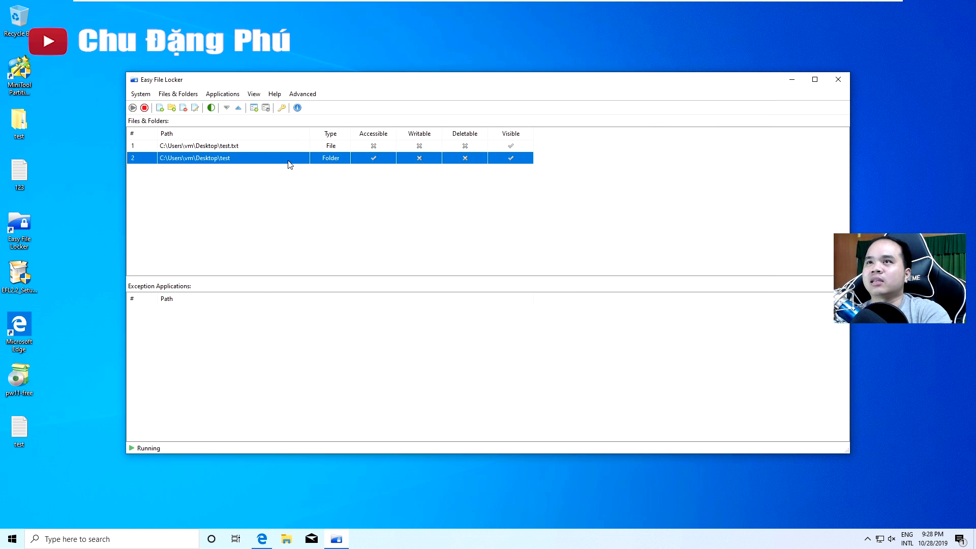
# Uncheck Accessible on the test folder rule and confirm opening it returns 'Access is denied'
pyautogui.click(195, 108)
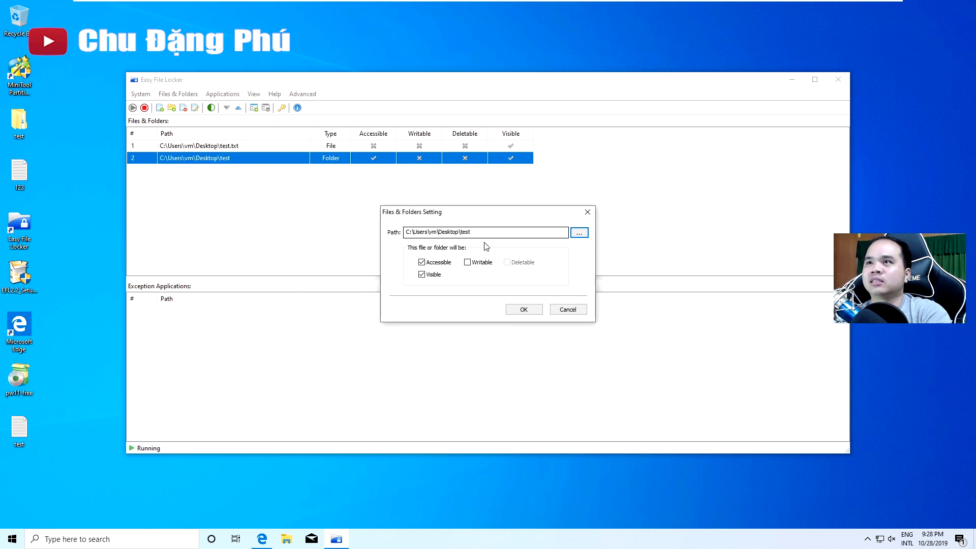
pyautogui.click(431, 264)
pyautogui.click(523, 309)
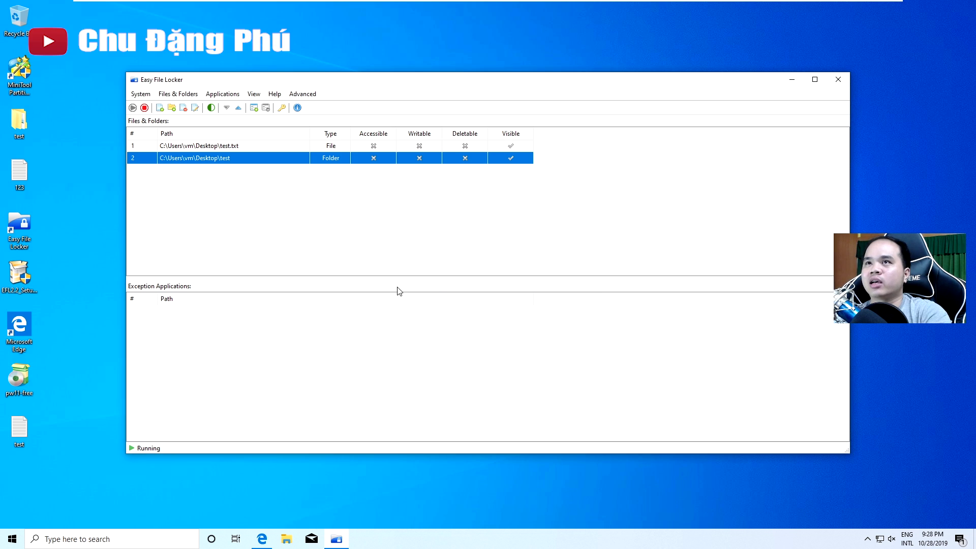
pyautogui.doubleClick(28, 130)
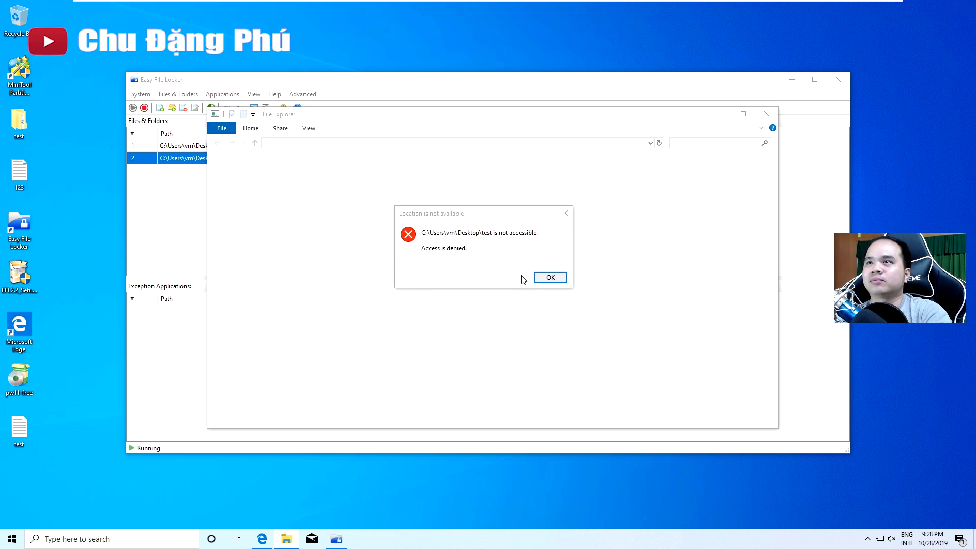
pyautogui.click(558, 280)
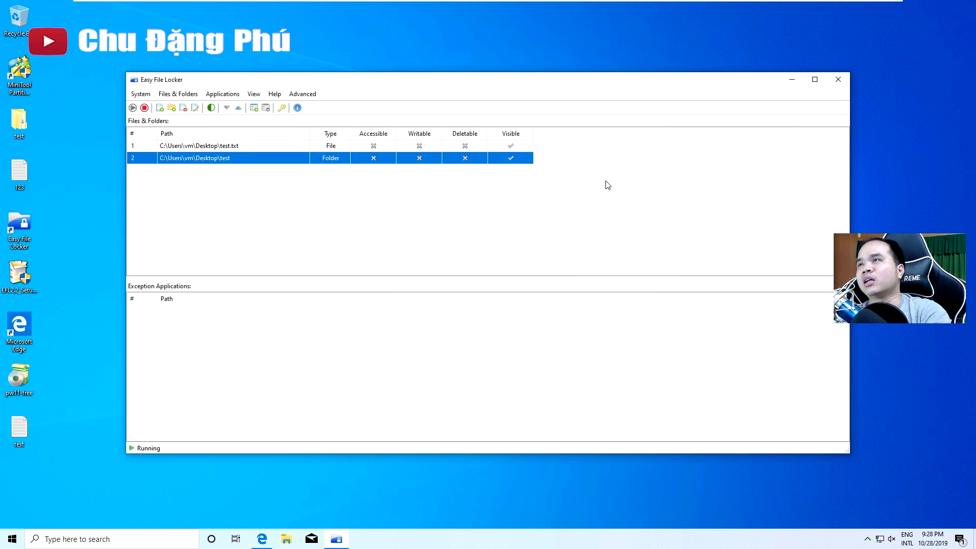